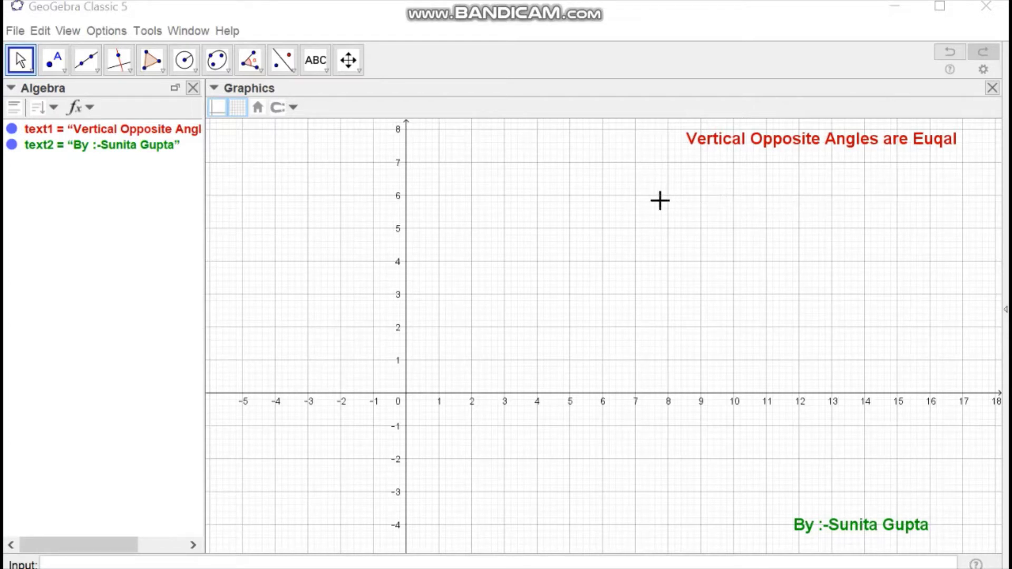
Step: Draw line f through points A and B, and line g through C and D crossing it
click(87, 64)
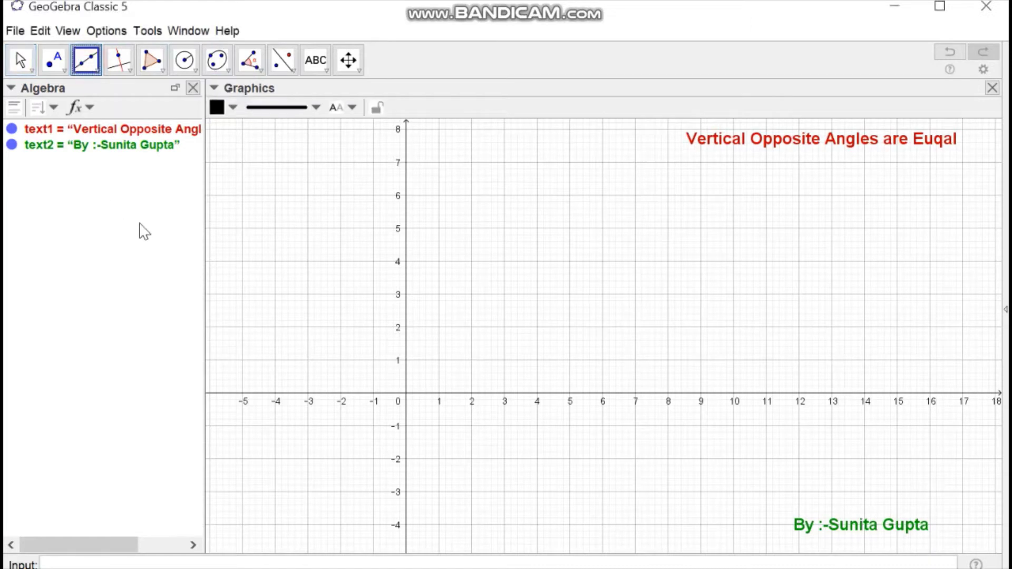
click(322, 438)
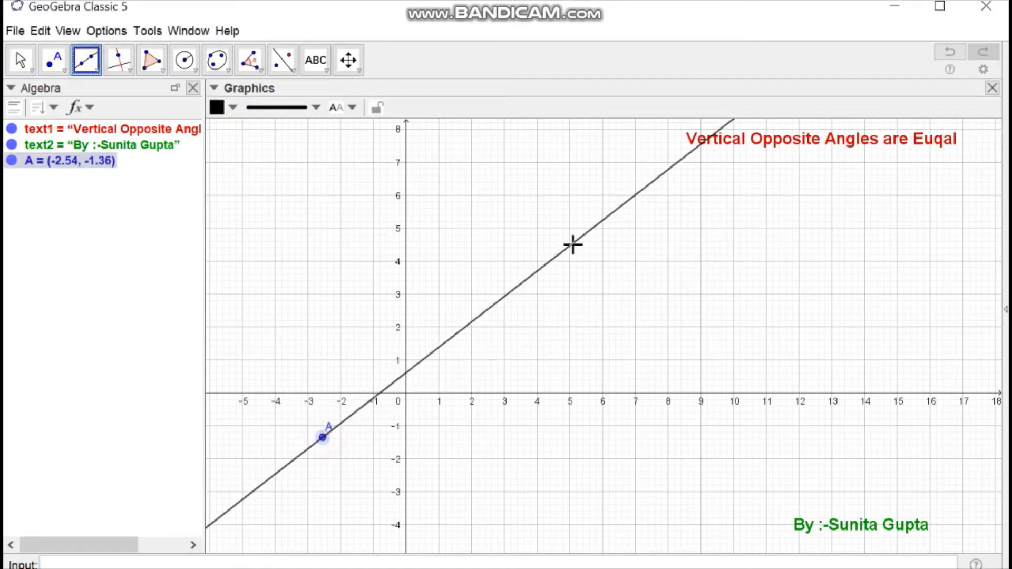
click(629, 195)
click(305, 176)
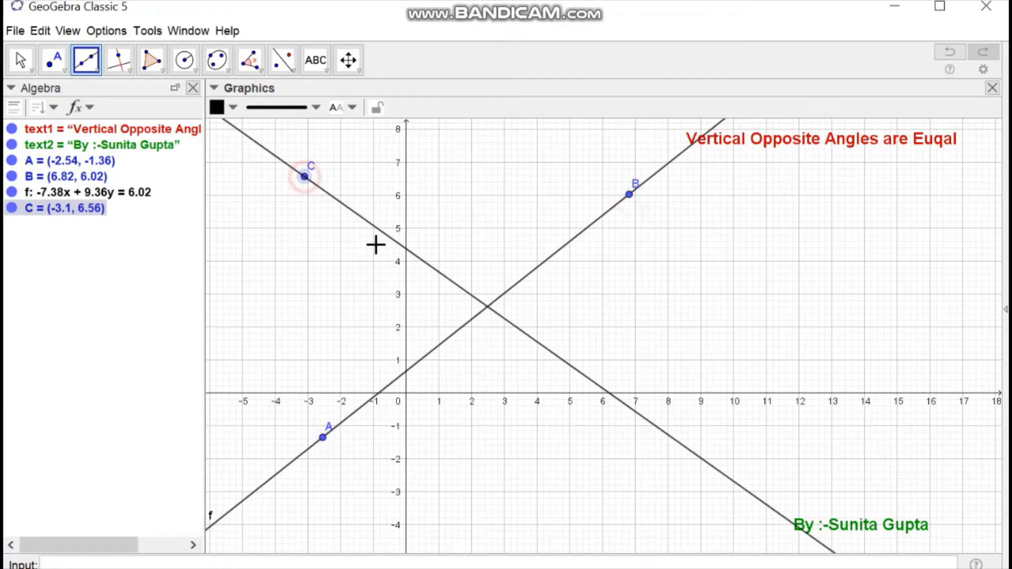
click(668, 410)
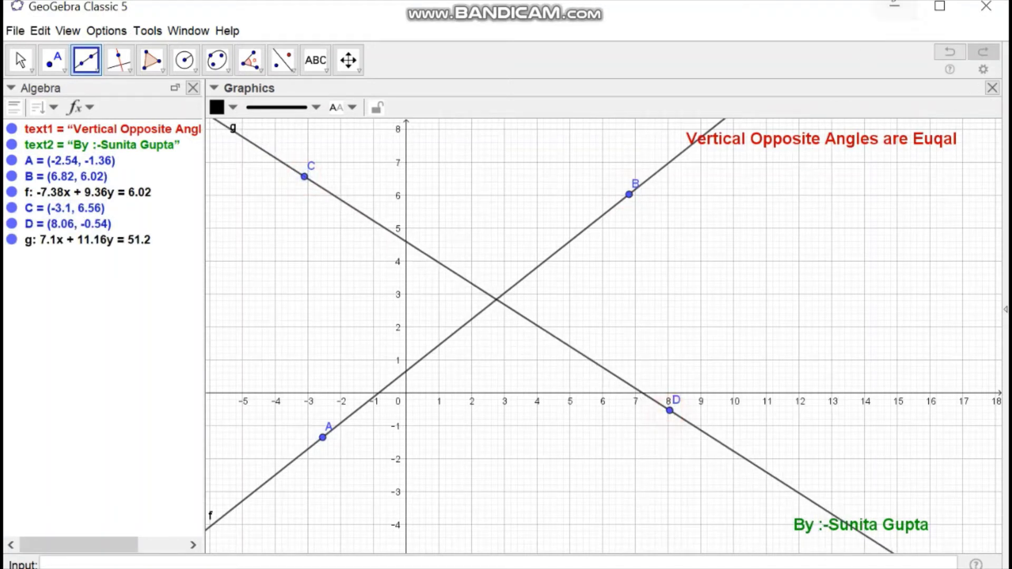
click(184, 61)
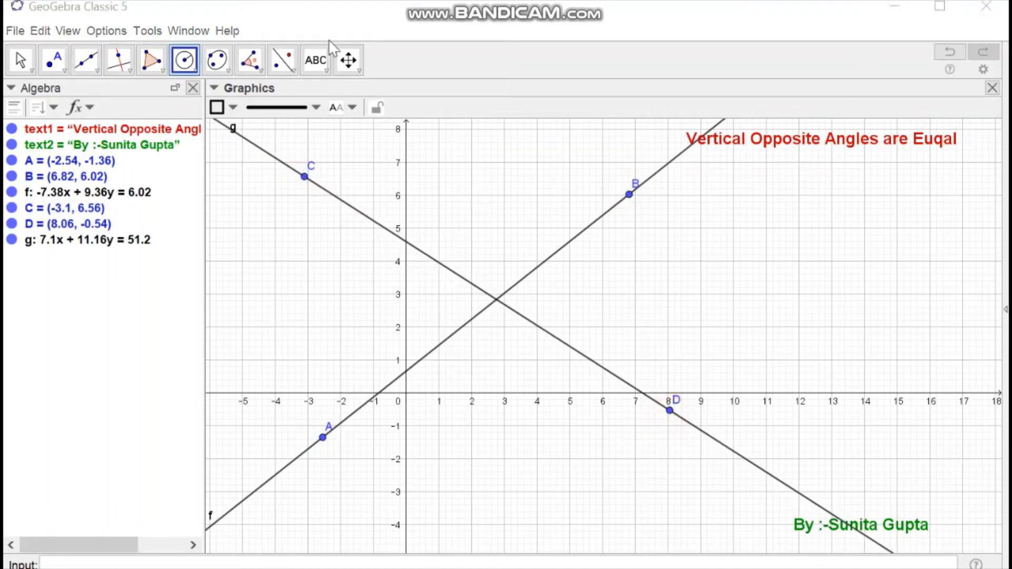
Step: Draw circle c with radius 1.5 centred on the lines' intersection point E
click(191, 70)
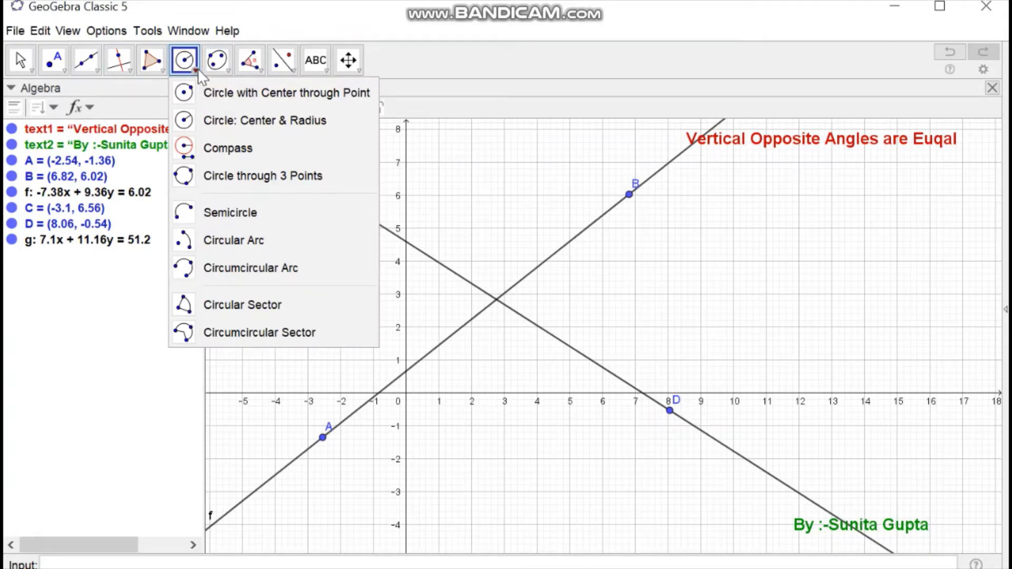
click(223, 117)
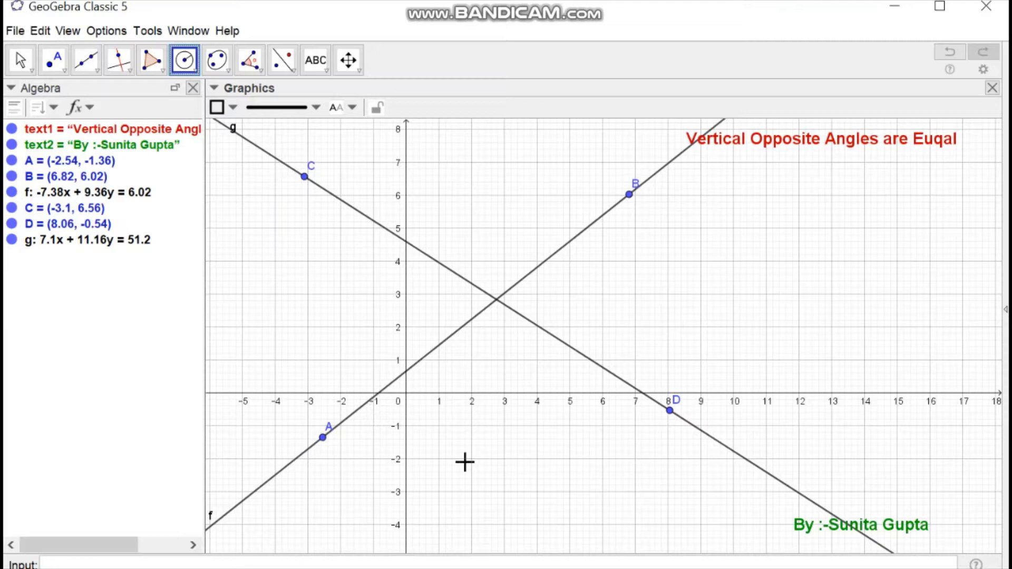
click(499, 303)
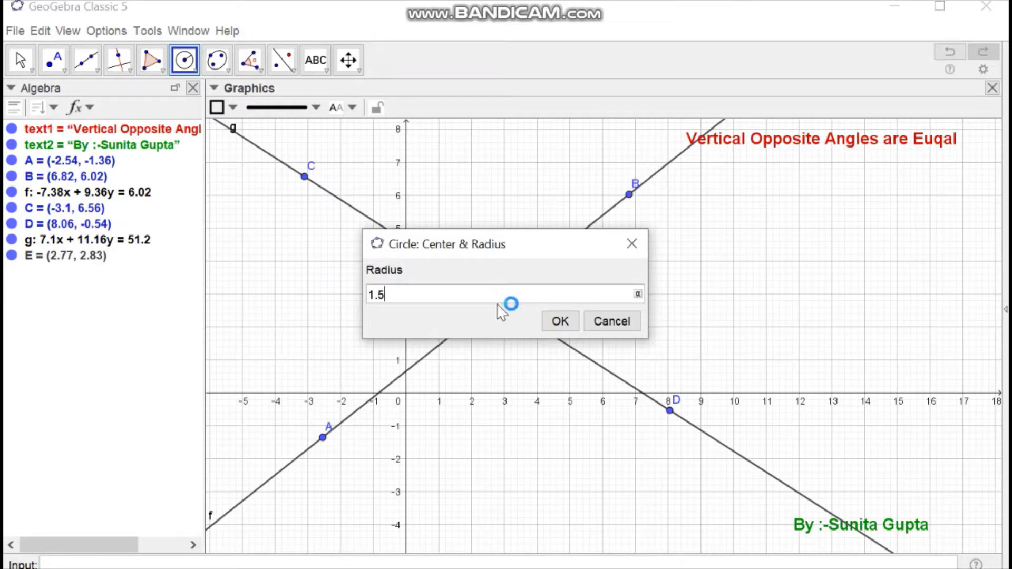
click(560, 321)
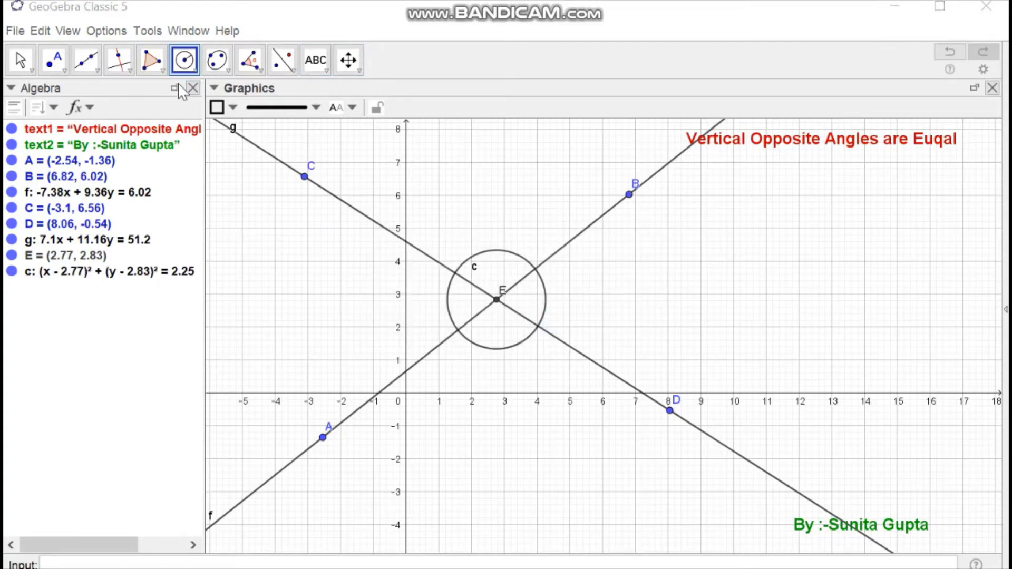
click(193, 67)
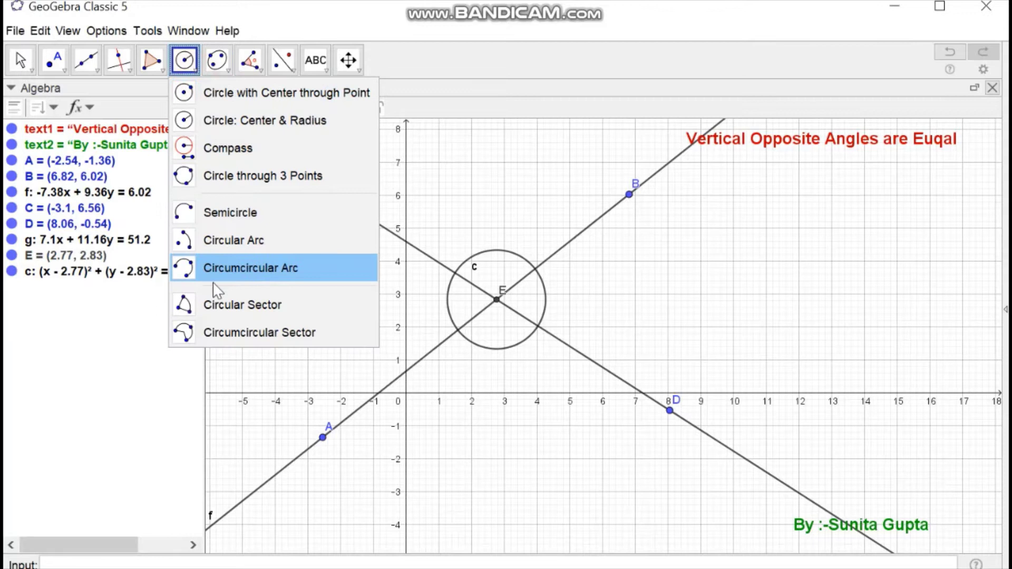
Step: Create circular sectors d (E, F, G) and e (E, G, H) around centre E
click(226, 306)
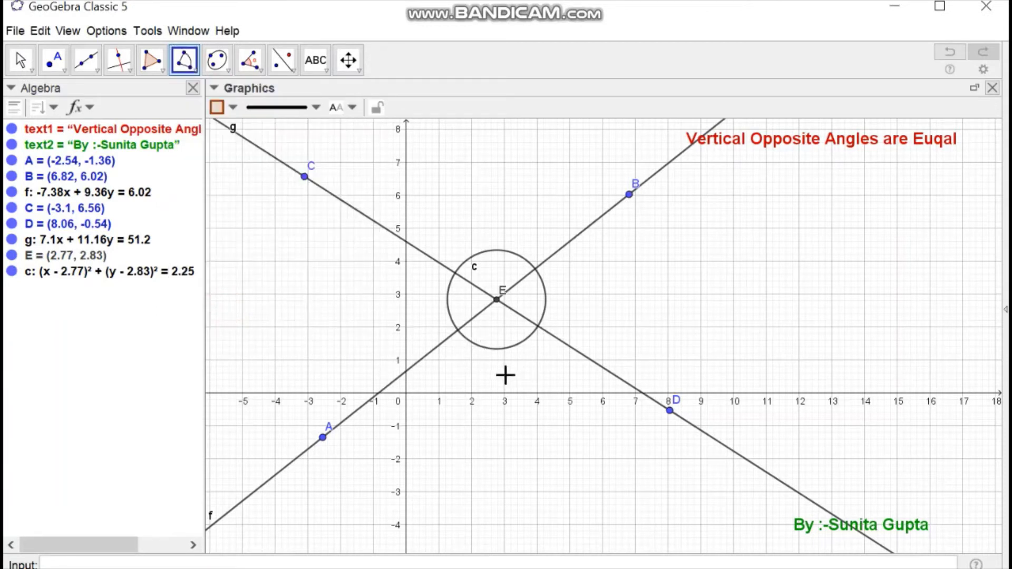
click(496, 302)
click(455, 273)
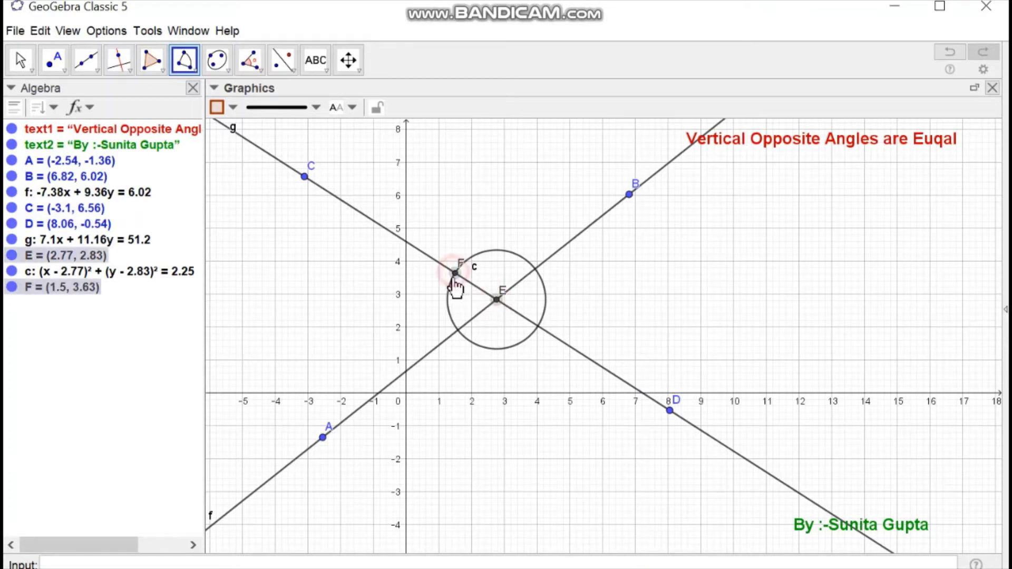
click(457, 331)
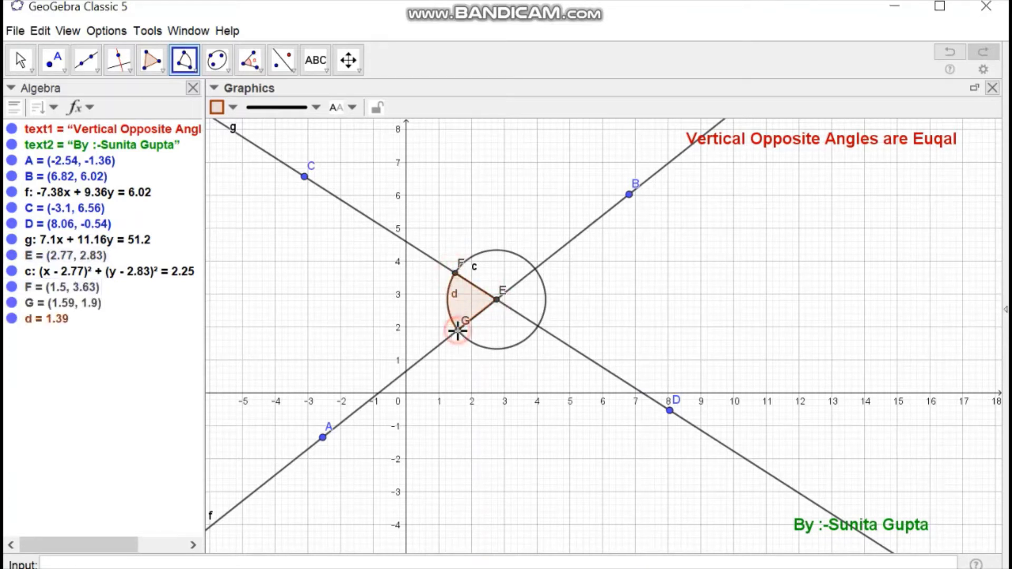
click(496, 300)
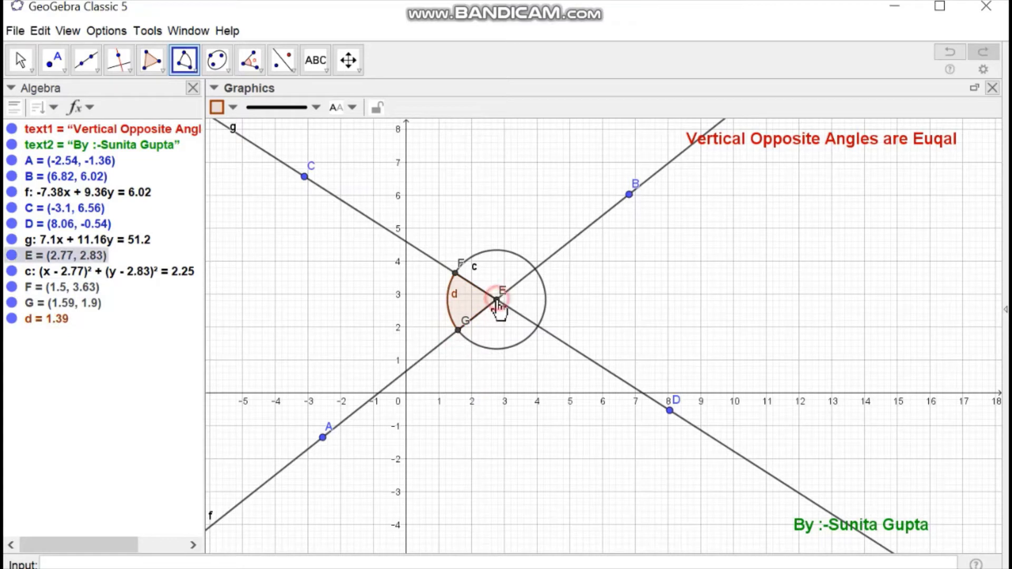
click(458, 330)
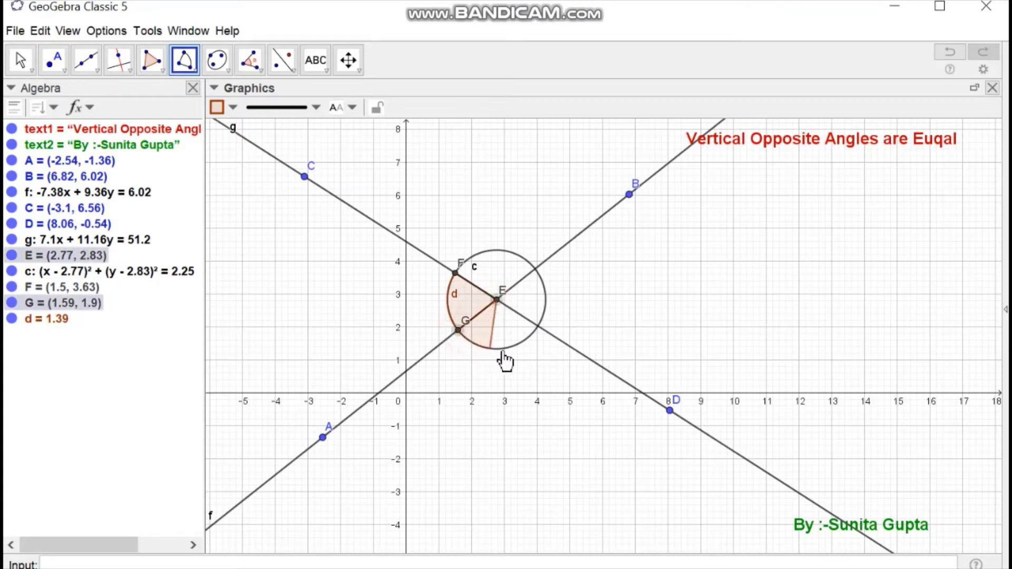
click(538, 326)
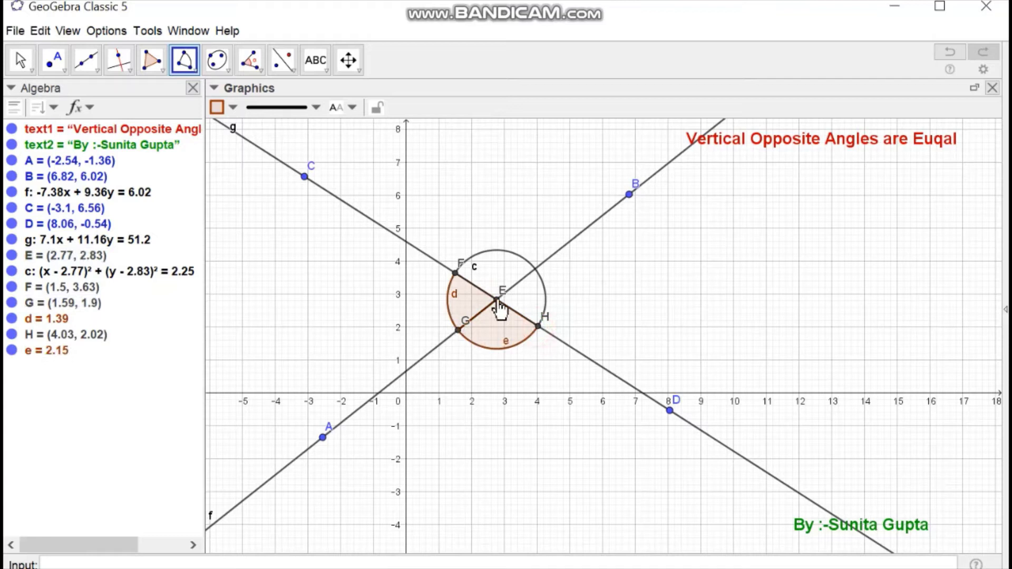
Step: Create the remaining sectors h (E, H, I) and k (E, I, F)
click(497, 299)
click(539, 326)
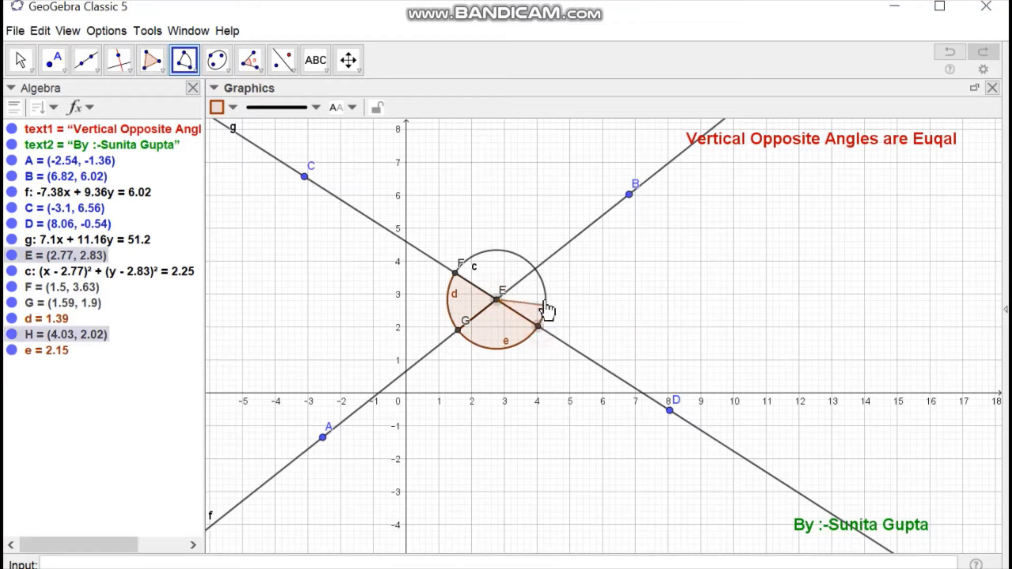
click(535, 269)
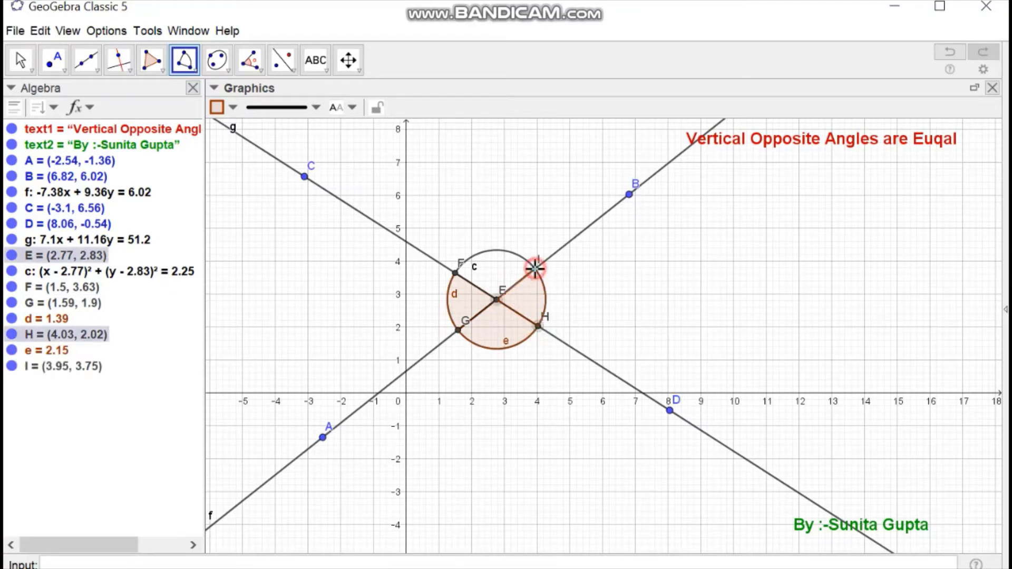
click(496, 301)
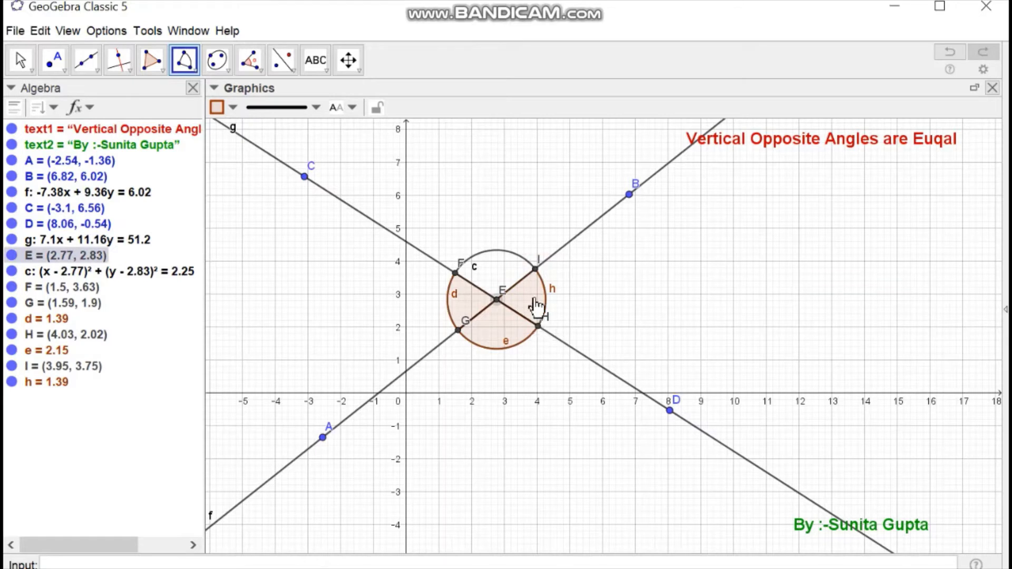
click(535, 270)
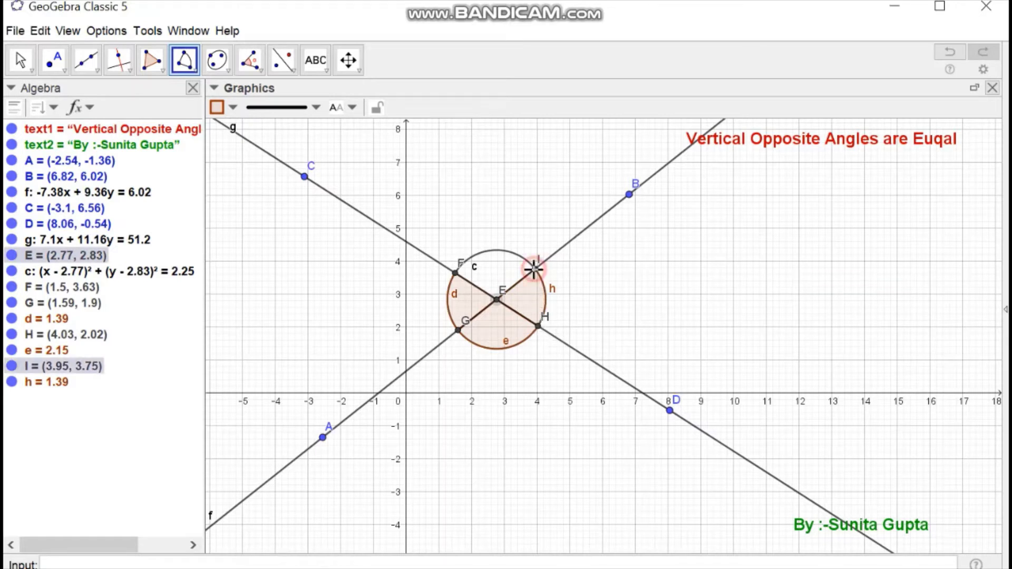
click(456, 274)
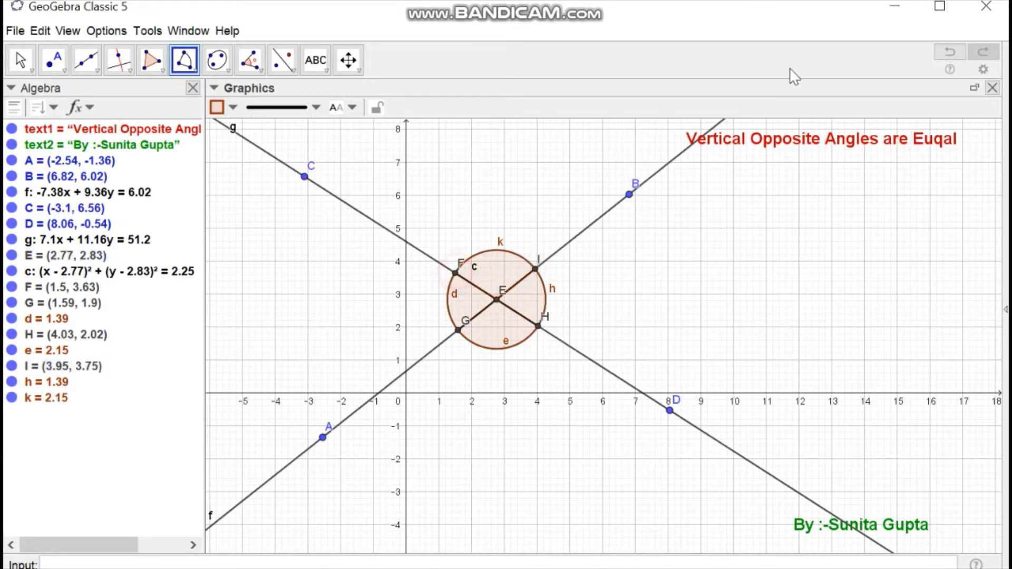
Step: Add angle slider α ranging from 0° to 360°
click(315, 60)
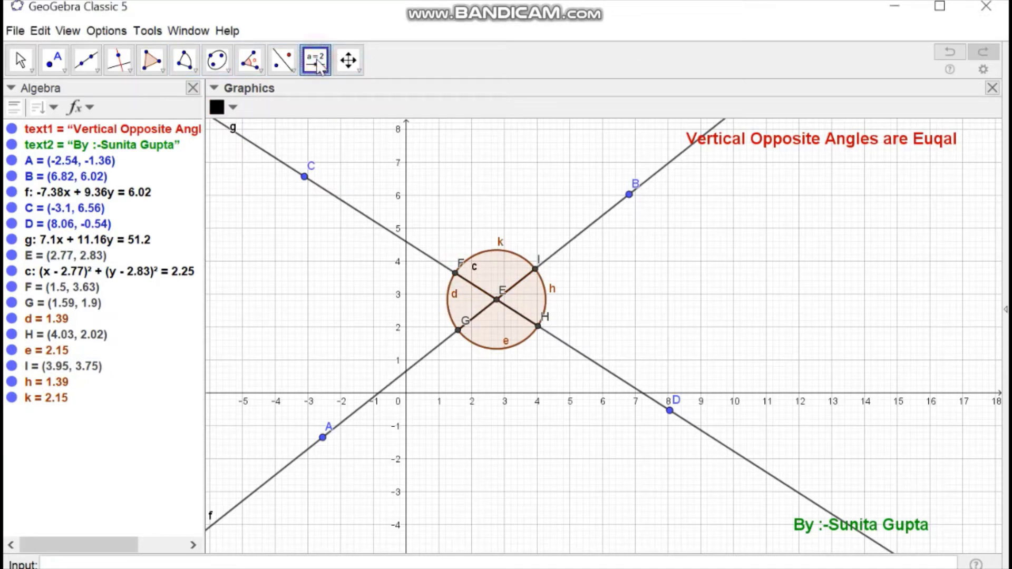
click(756, 240)
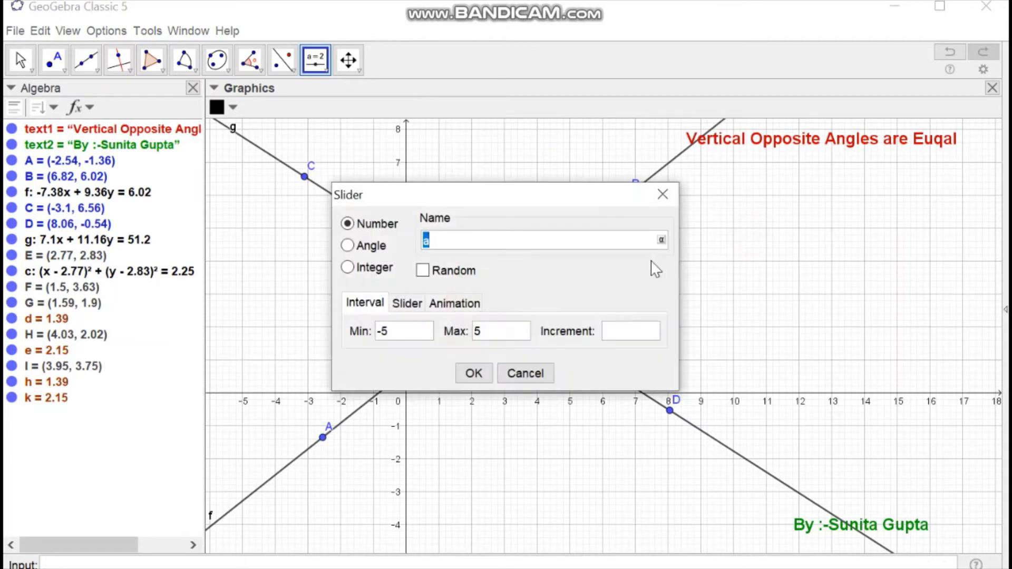
click(350, 246)
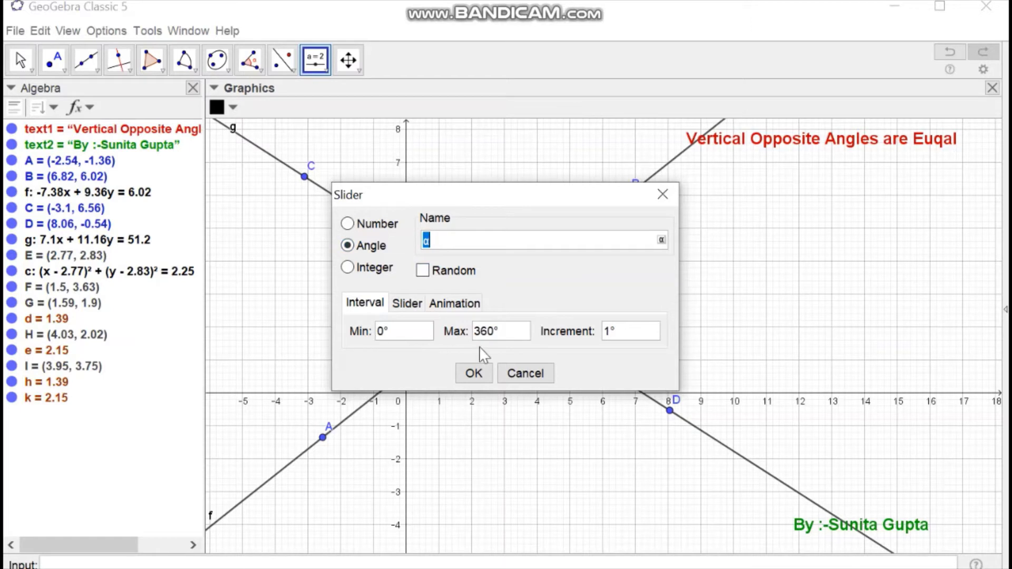
click(494, 333)
click(473, 374)
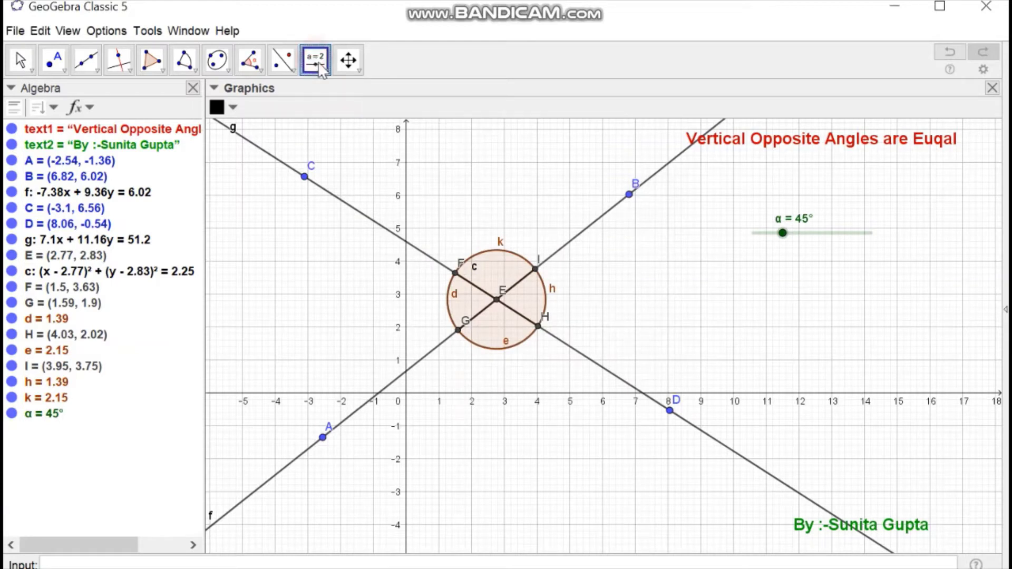
Step: Start a second slider named β, set to Angle, and edit its maximum
click(784, 299)
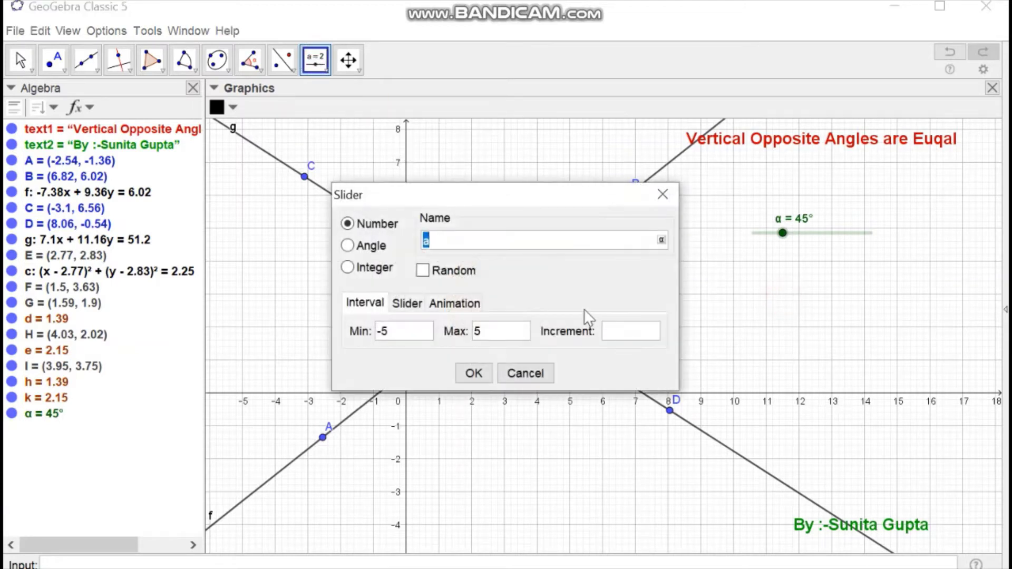
click(662, 240)
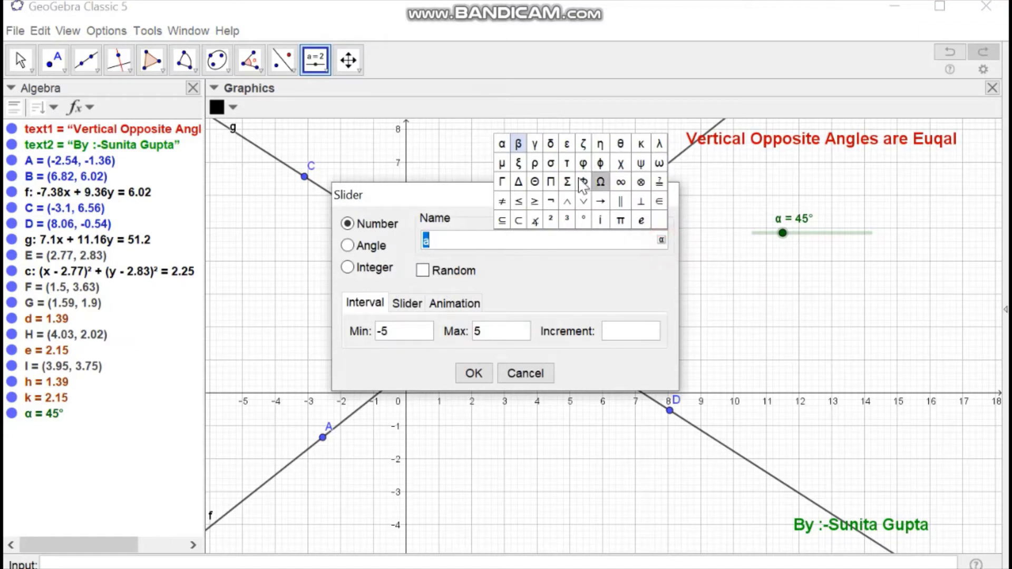
click(519, 144)
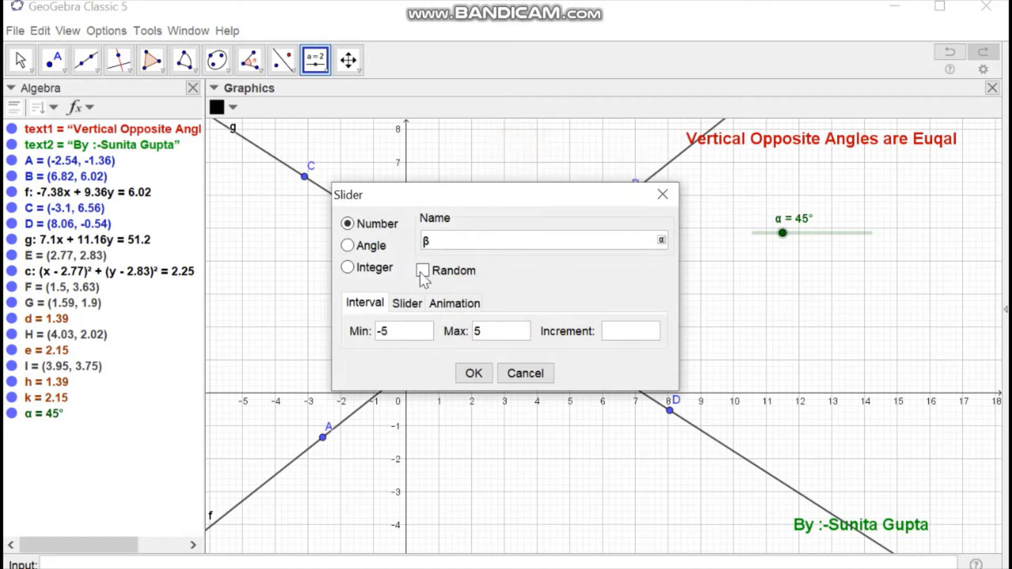
click(349, 246)
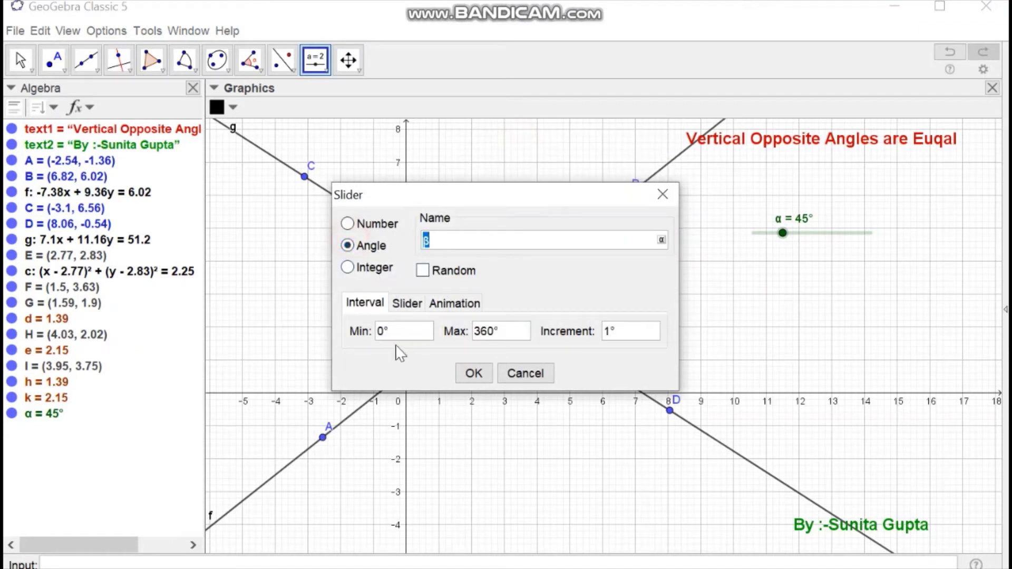
click(494, 332)
Step: Finish slider β with max 180°, then rotate sector k clockwise by α around E into k'
text(180)
click(485, 374)
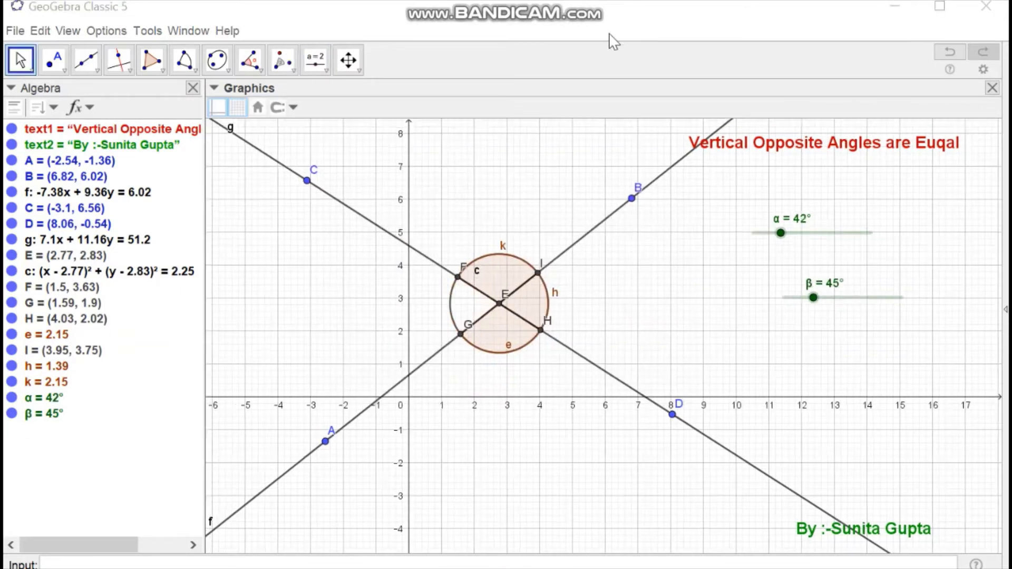
click(284, 62)
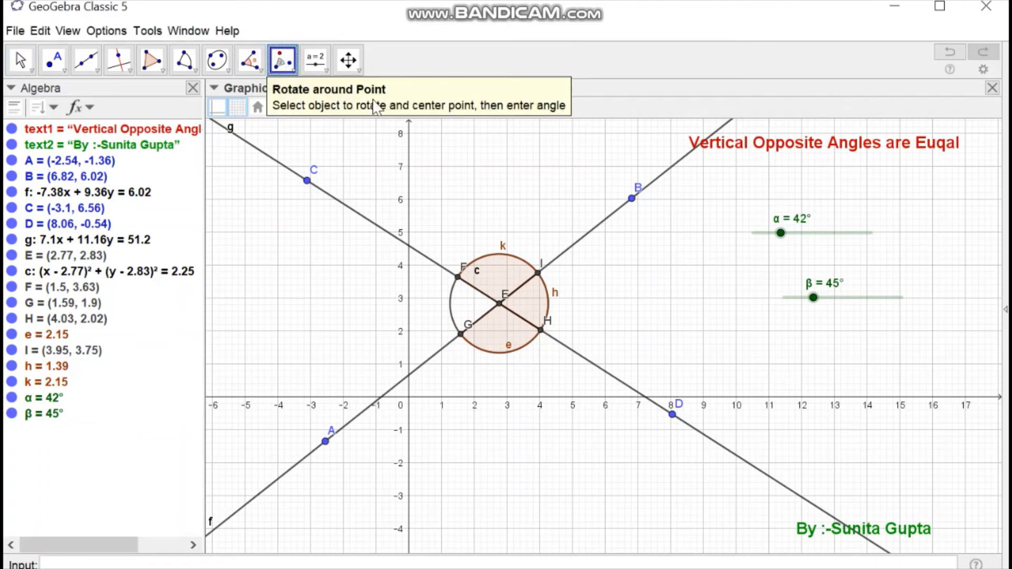
click(498, 287)
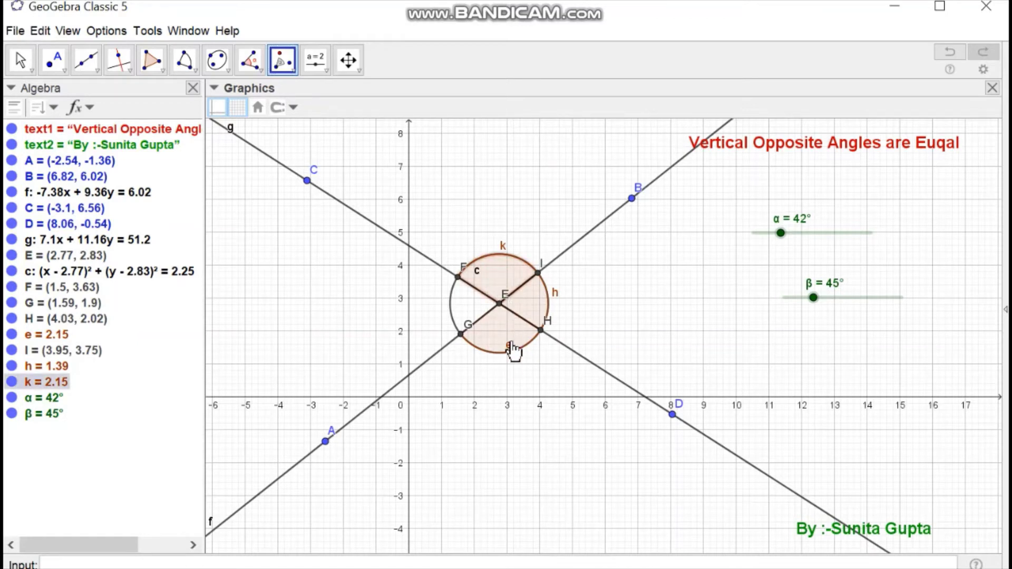
click(499, 304)
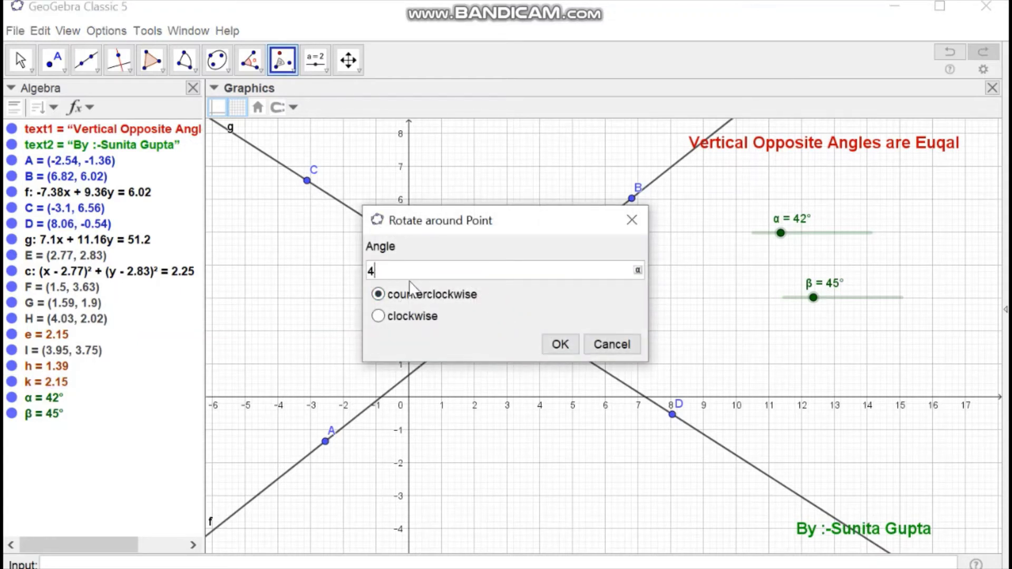
click(638, 271)
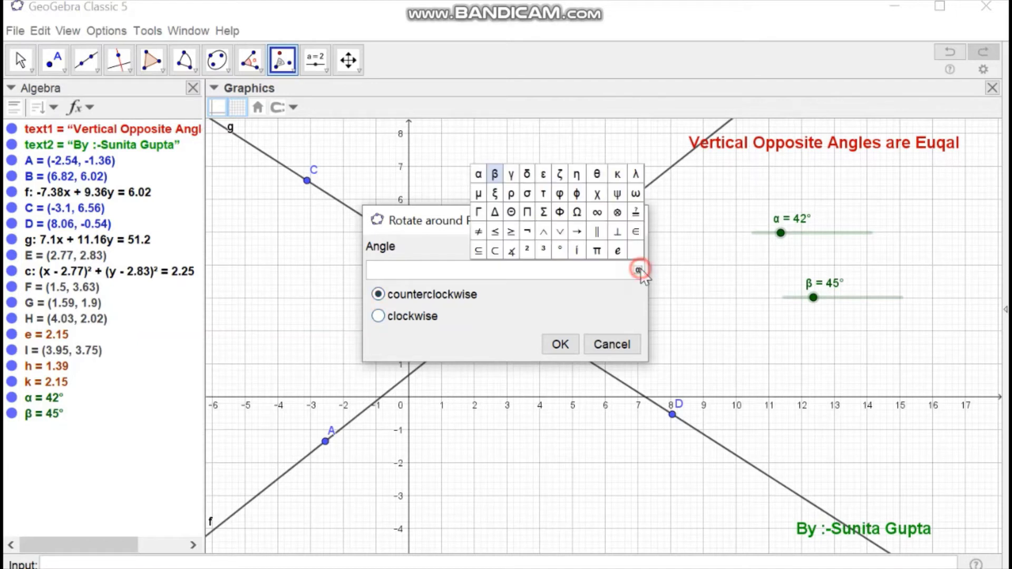
click(479, 176)
click(412, 318)
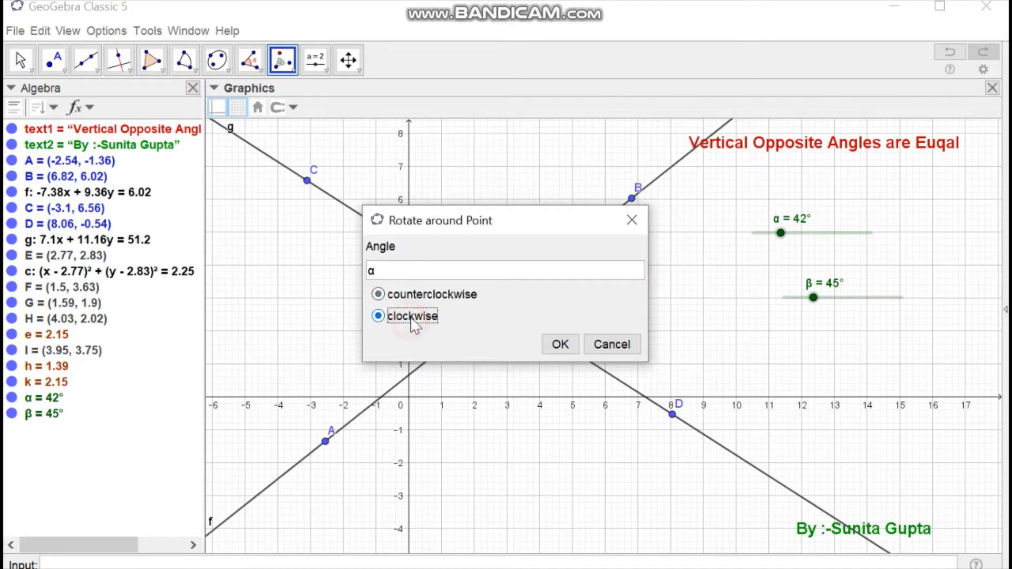
click(561, 344)
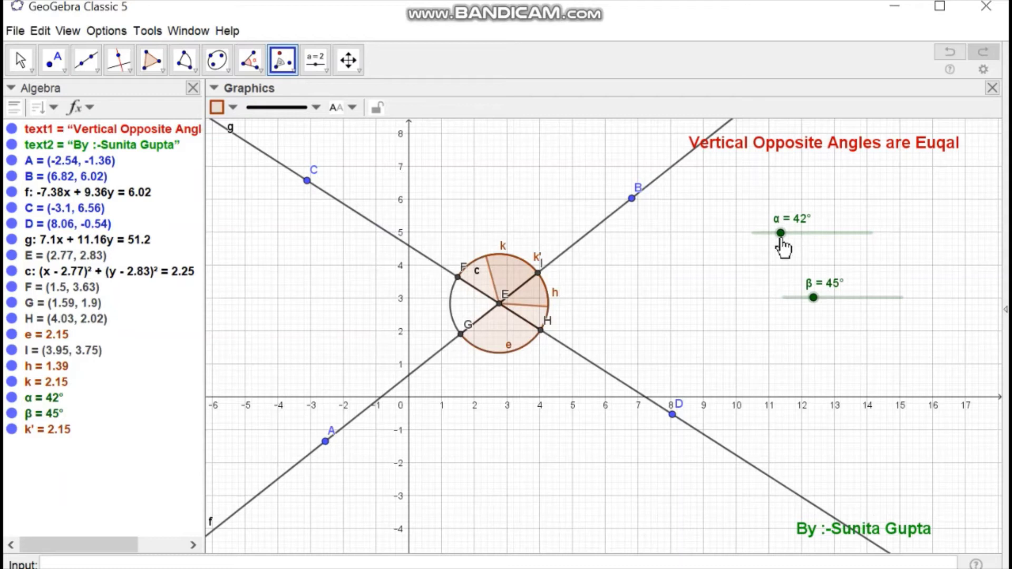
Step: Drag slider α through its range to sweep sector k' around, ending at 0°
drag(781, 241, 711, 287)
mouse_move(650, 304)
mouse_down()
mouse_move(633, 309)
mouse_move(750, 311)
mouse_move(876, 276)
mouse_move(703, 272)
mouse_up()
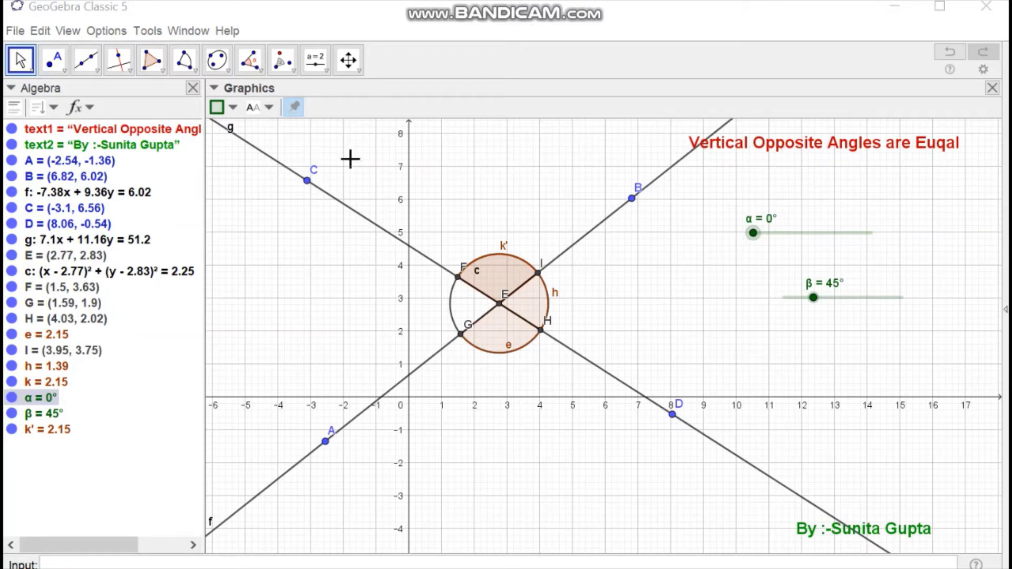
Step: Rotate sector h counterclockwise by angle β around point E to create sector h'
click(283, 62)
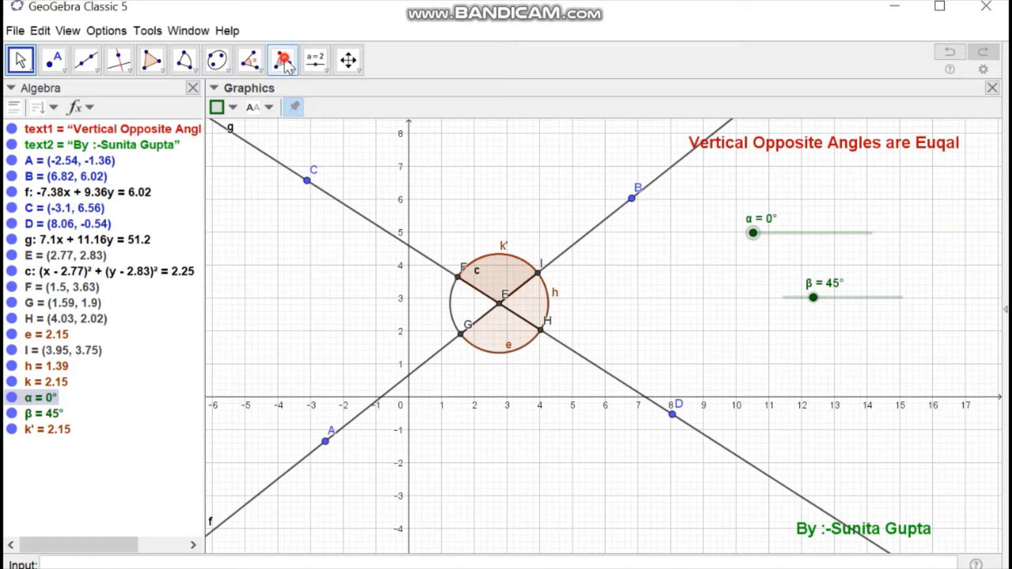
click(284, 66)
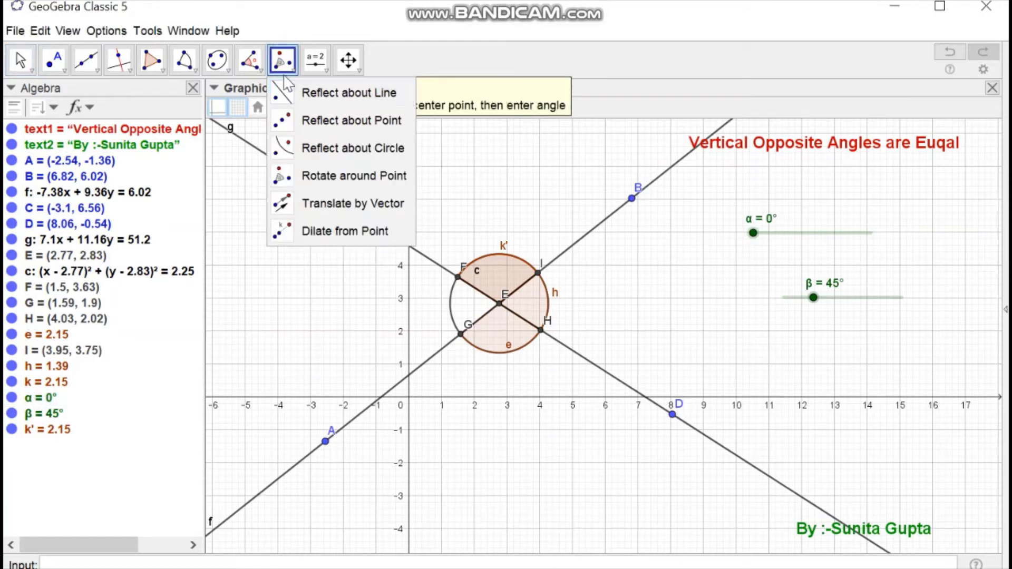
click(317, 176)
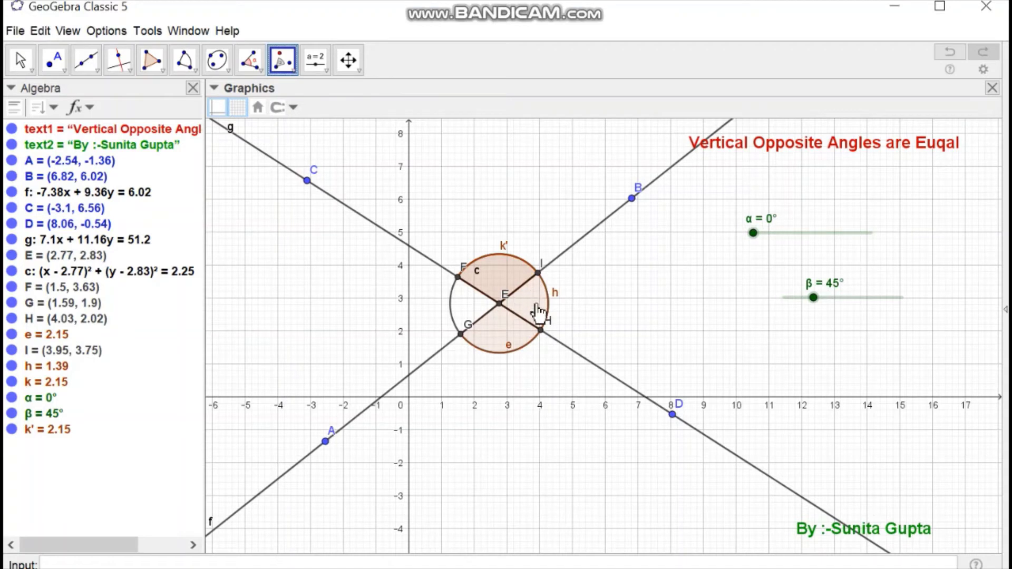
click(538, 312)
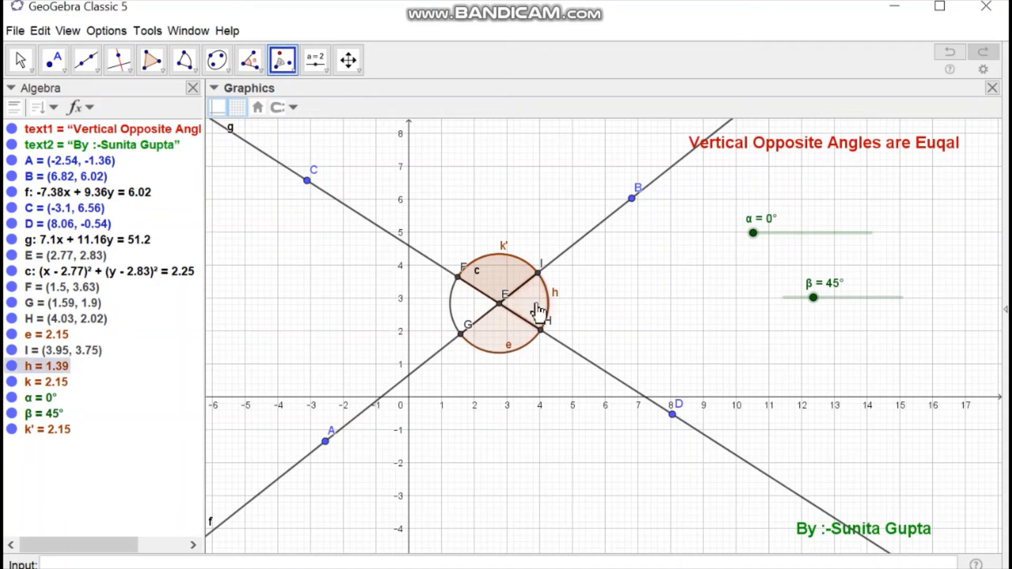
click(497, 306)
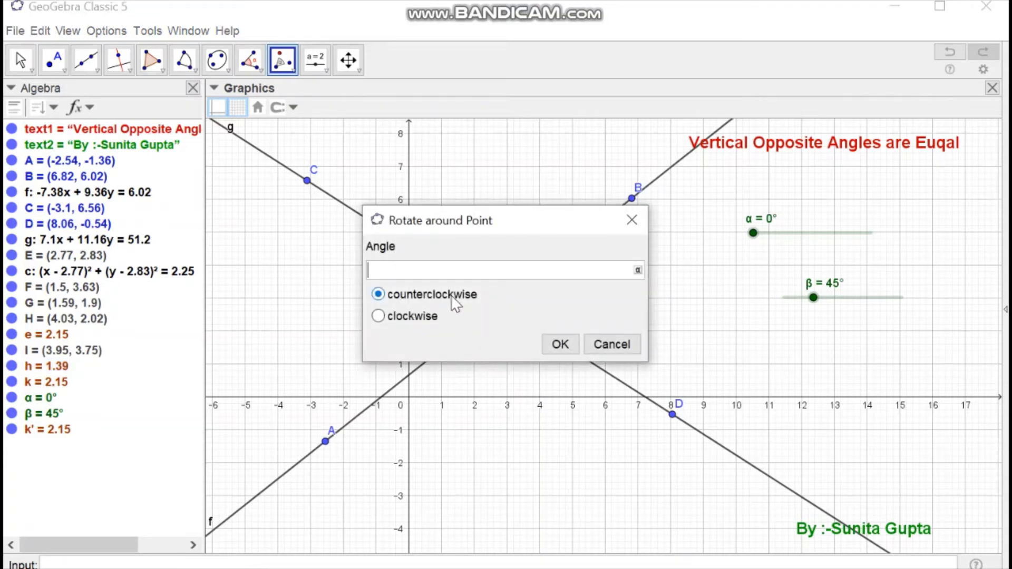
click(638, 270)
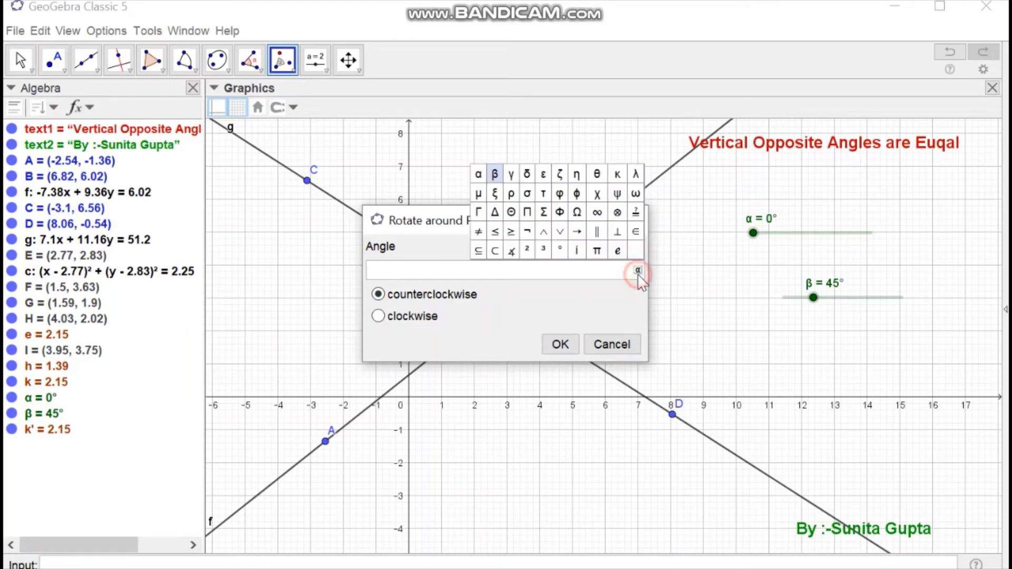
click(496, 175)
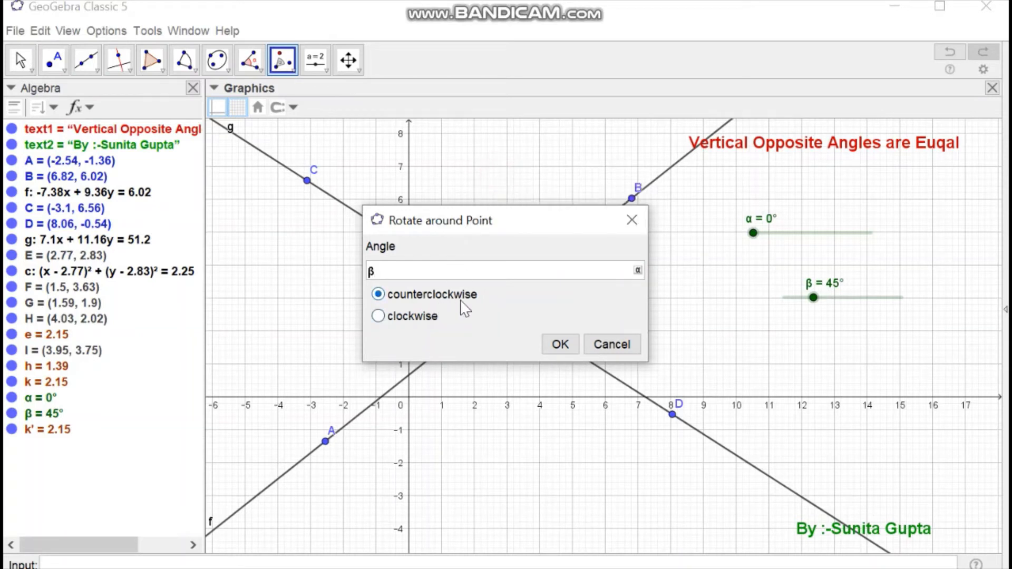
click(561, 345)
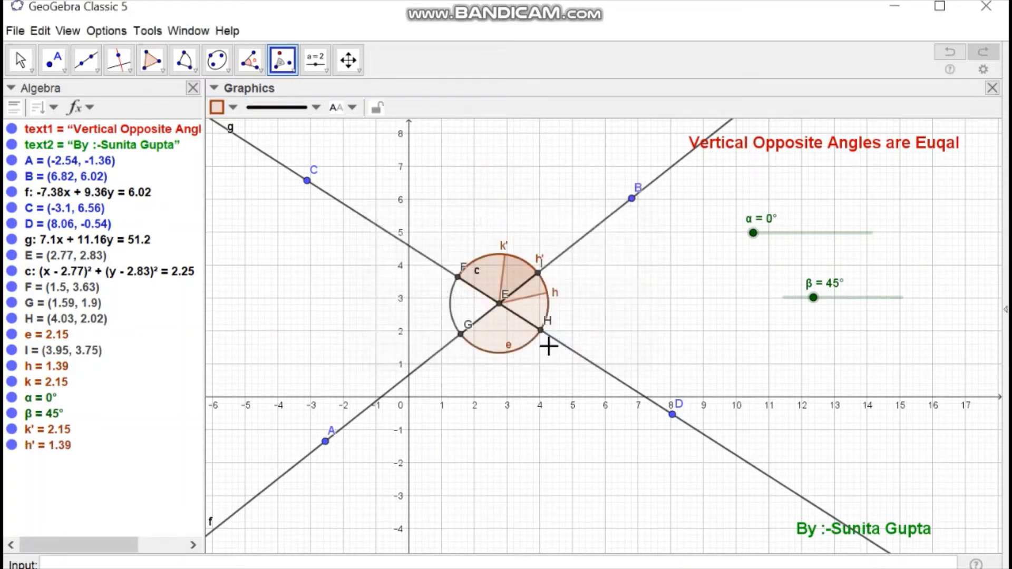
Step: Sweep slider β back and forth, leaving it at 180° so h' covers the opposite sector
drag(814, 302, 754, 321)
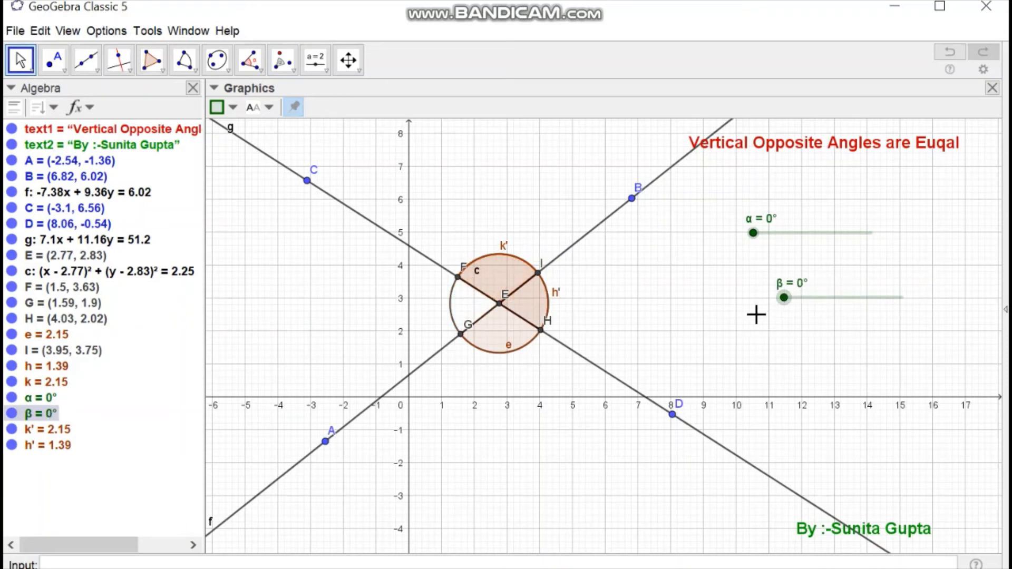
drag(784, 297, 901, 298)
drag(791, 306, 608, 308)
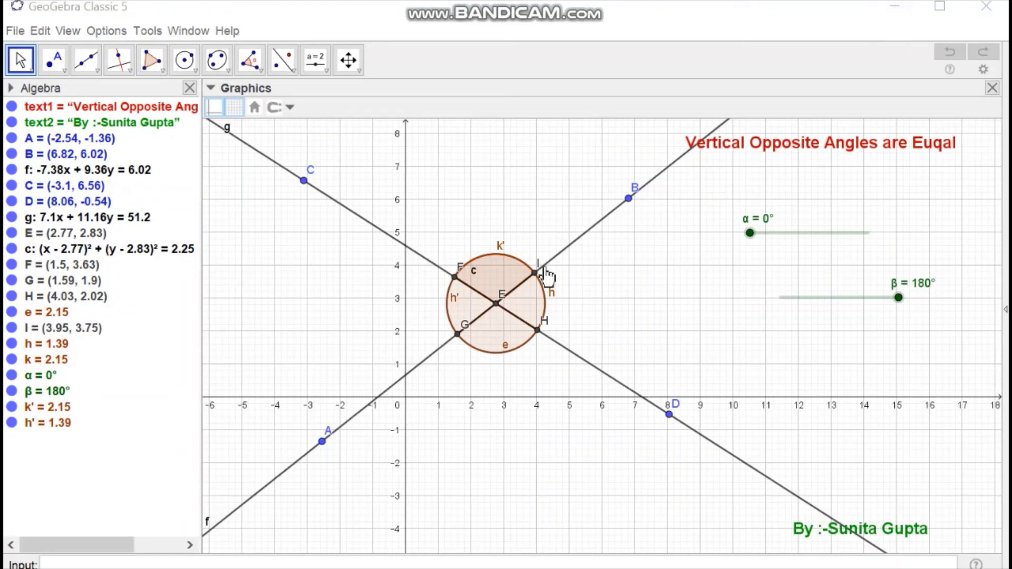
Step: Colour sector k' red with fill opacity 50 in Object Properties
right_click(516, 275)
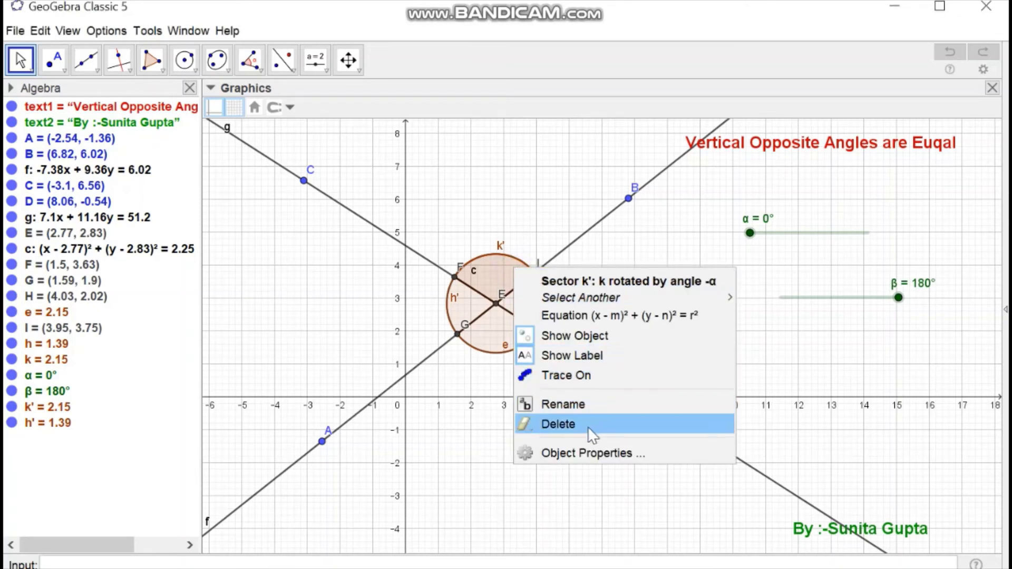
click(590, 448)
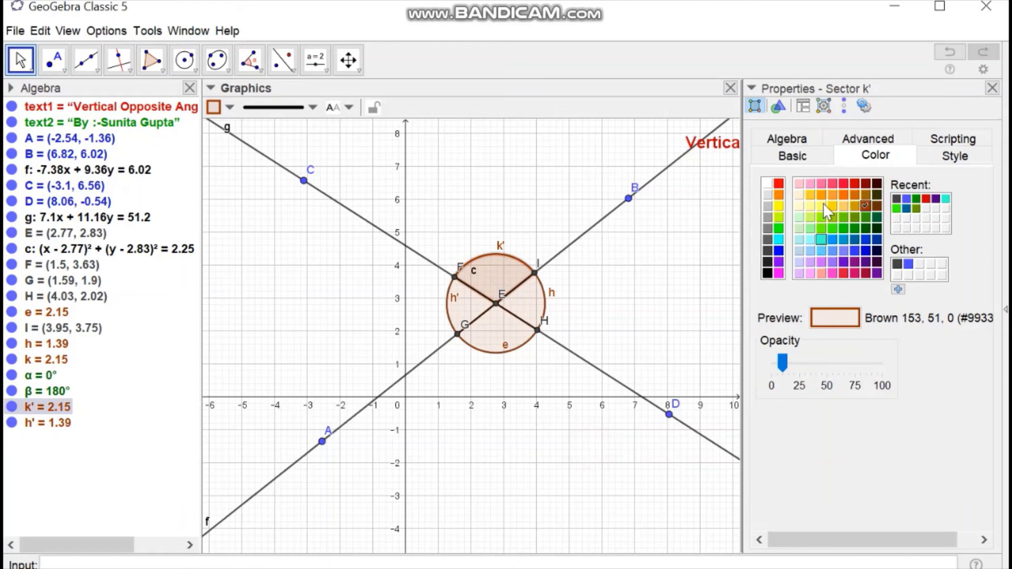
click(777, 184)
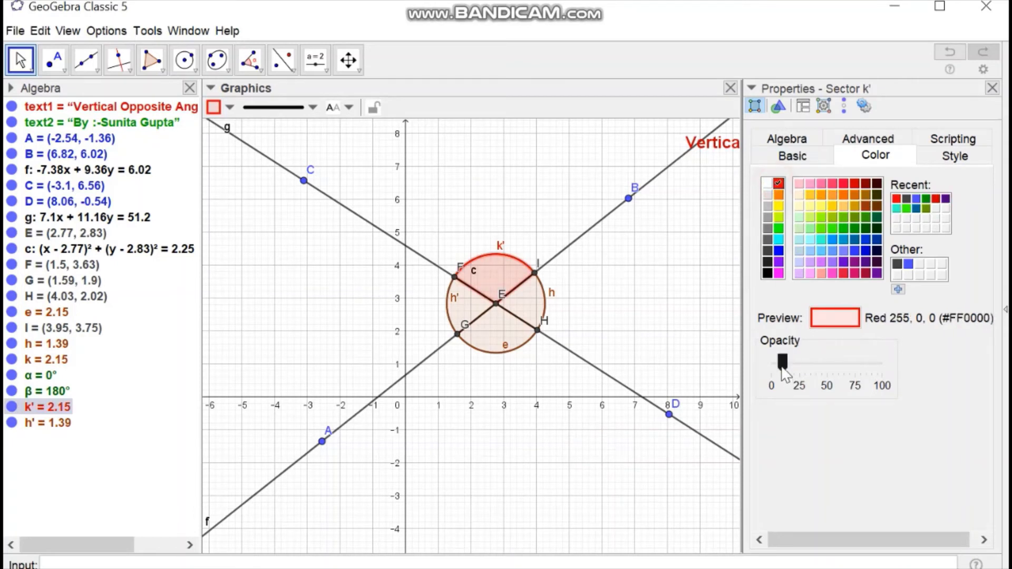
drag(783, 362, 833, 363)
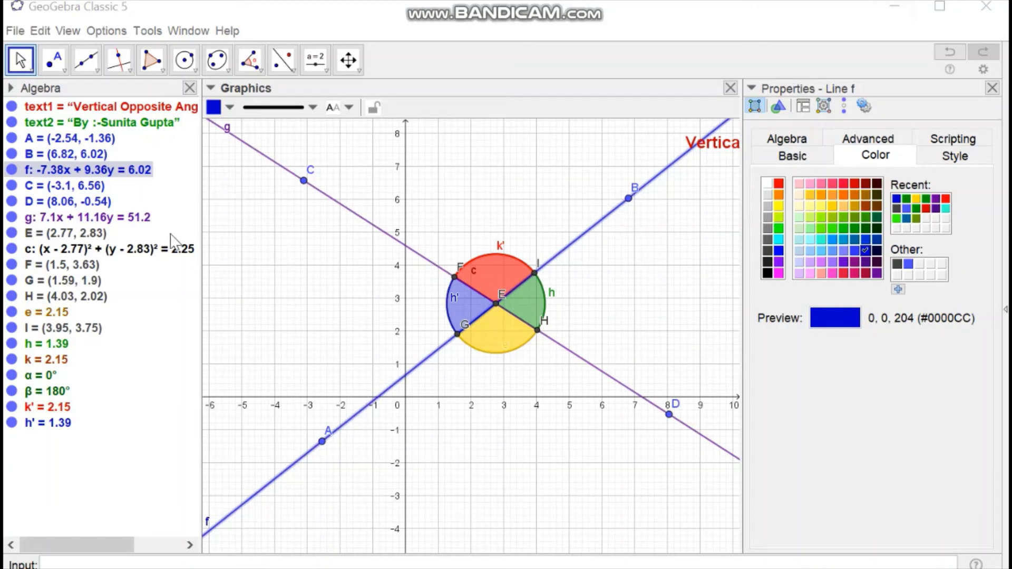
Step: Hide points A, B, C and D, keeping sector e visible
click(11, 139)
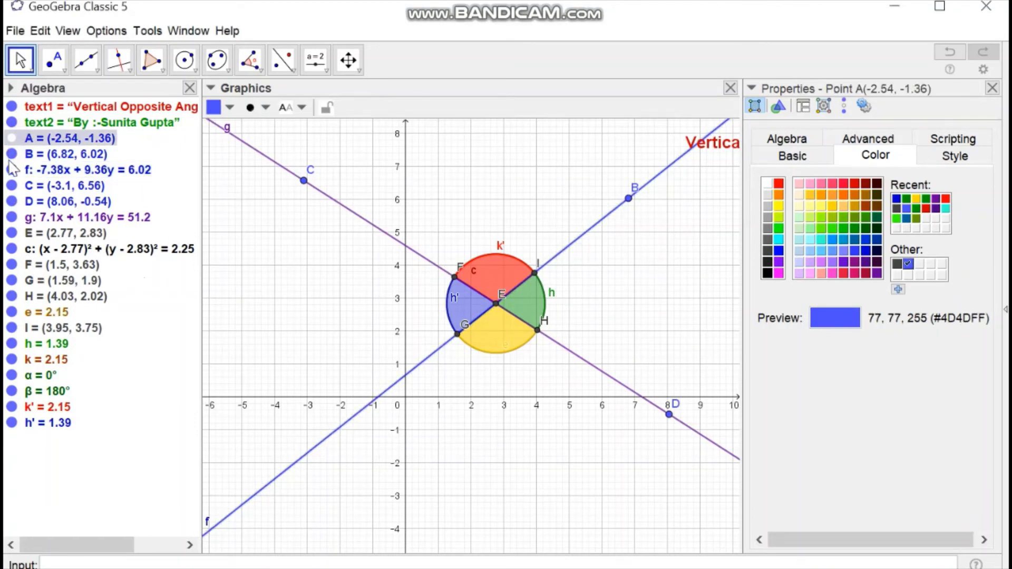
click(11, 154)
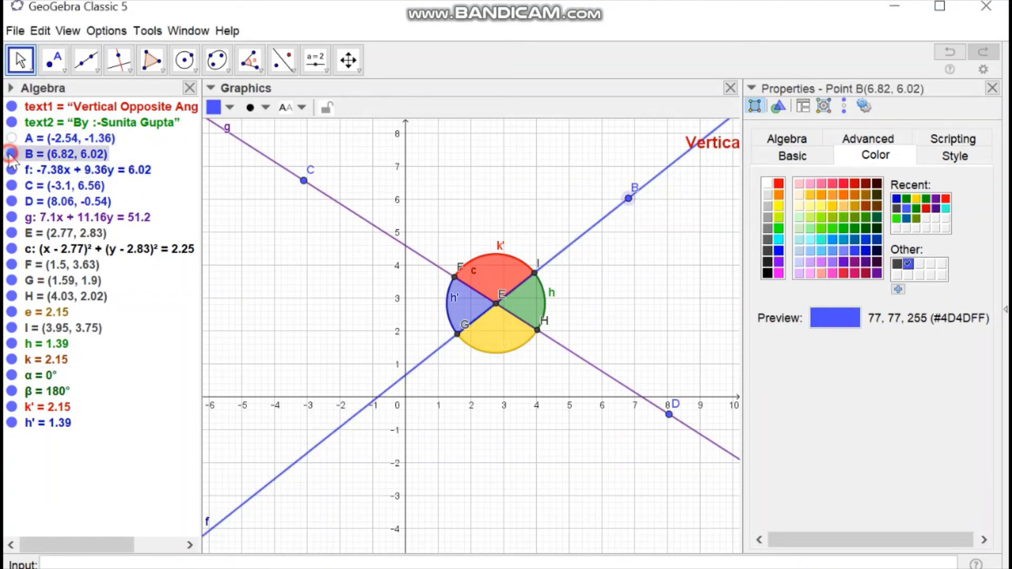
click(12, 186)
click(11, 202)
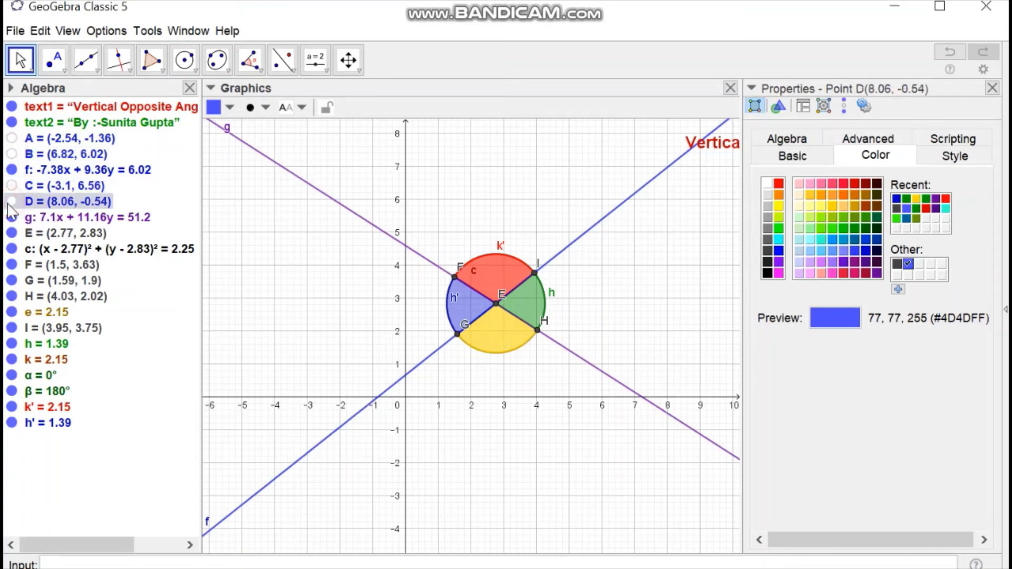
click(11, 312)
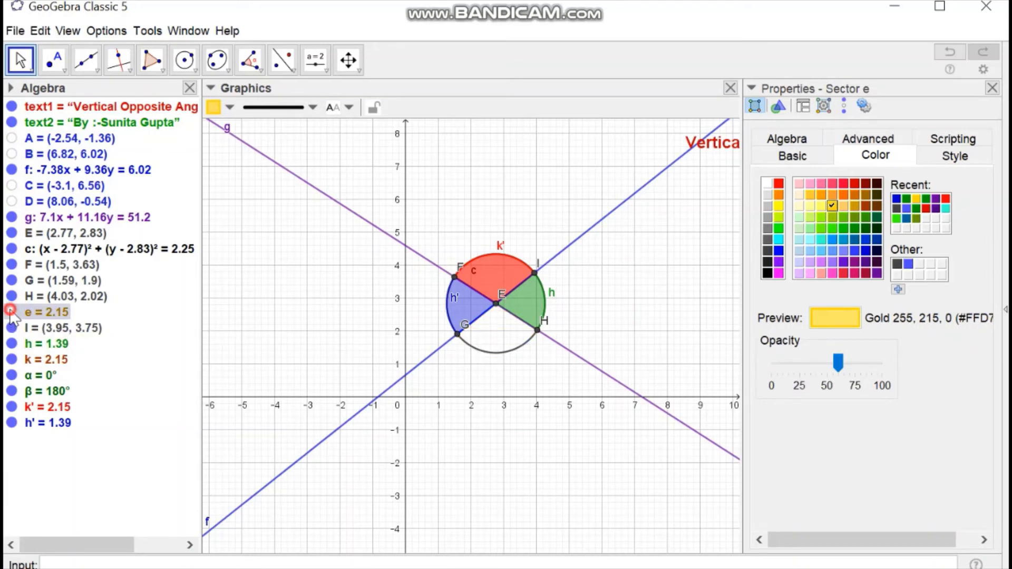
click(11, 312)
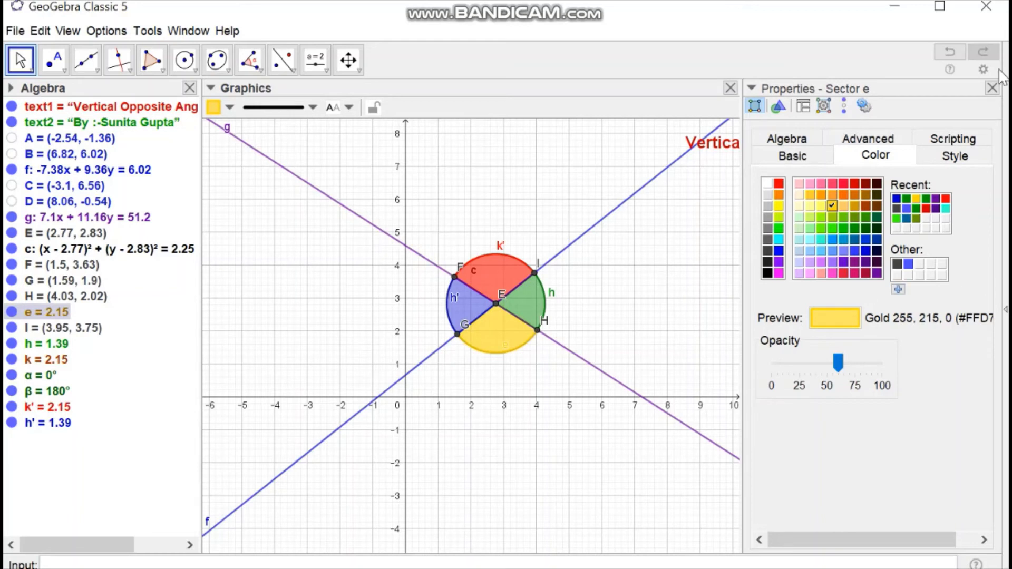
click(992, 88)
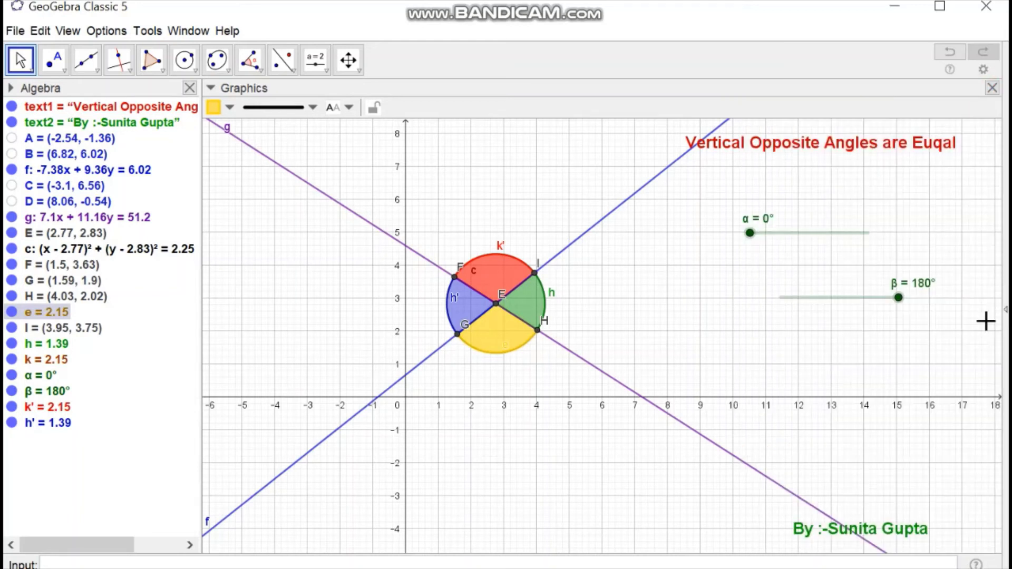
Step: Switch to the Graphing perspective and bring up the graphics colour options
click(1004, 311)
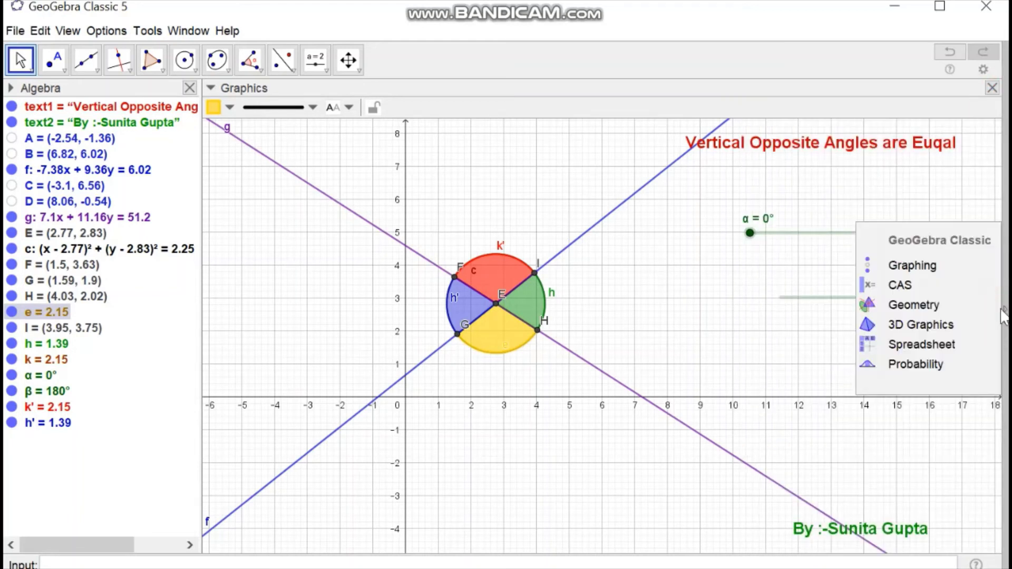
click(935, 265)
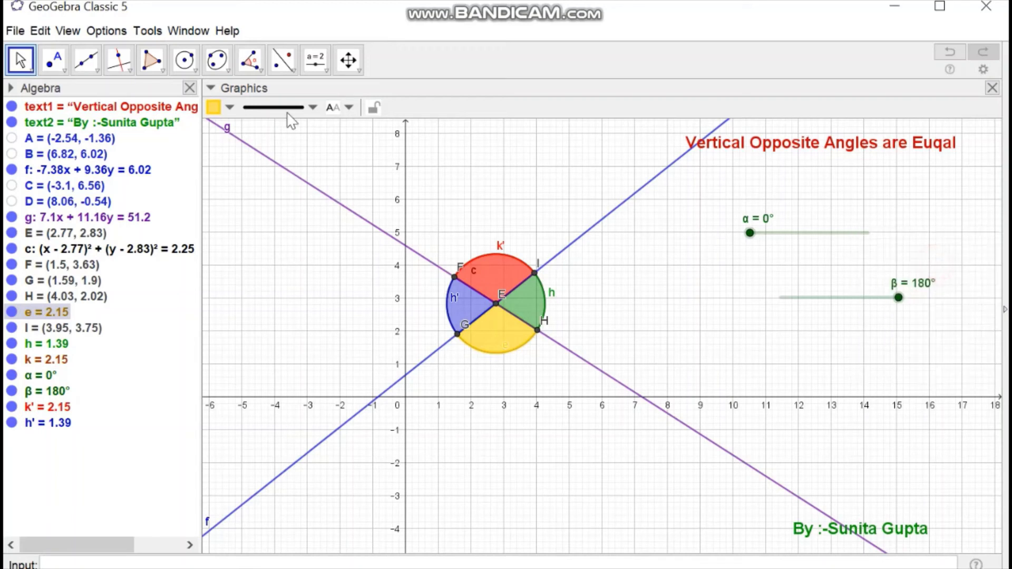
click(210, 88)
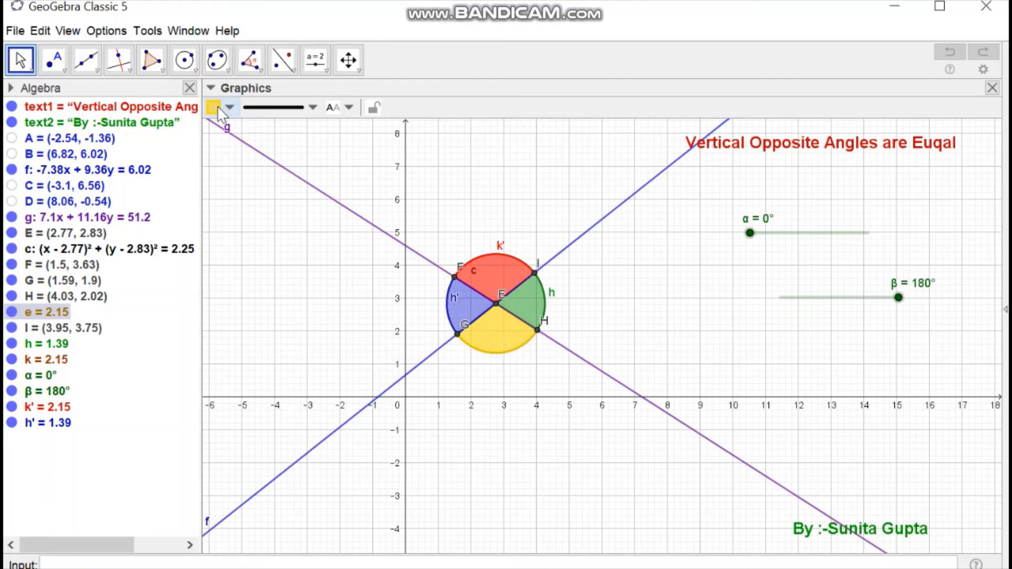
click(230, 108)
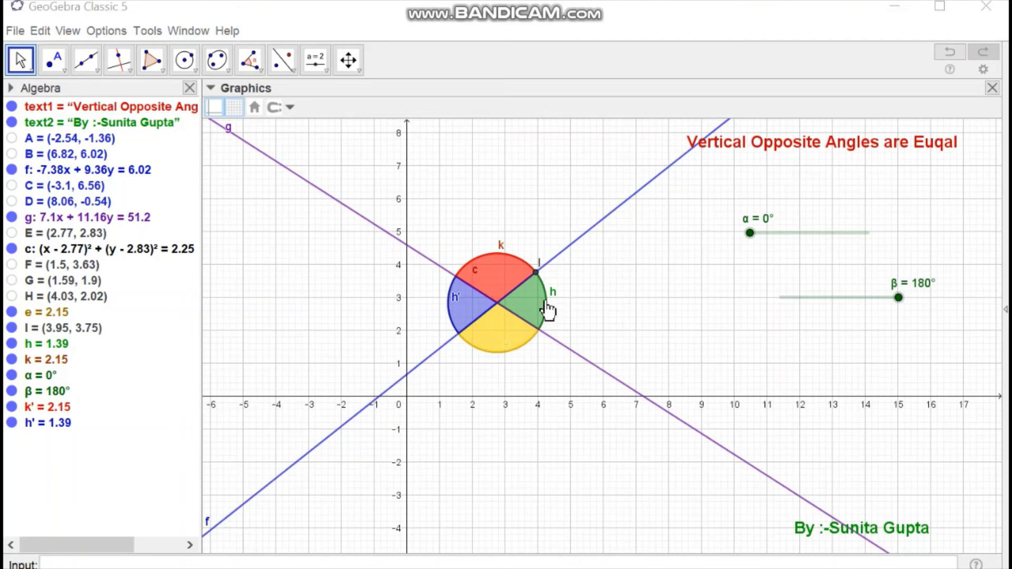
Step: Hide the labels of sectors h and k'
right_click(554, 296)
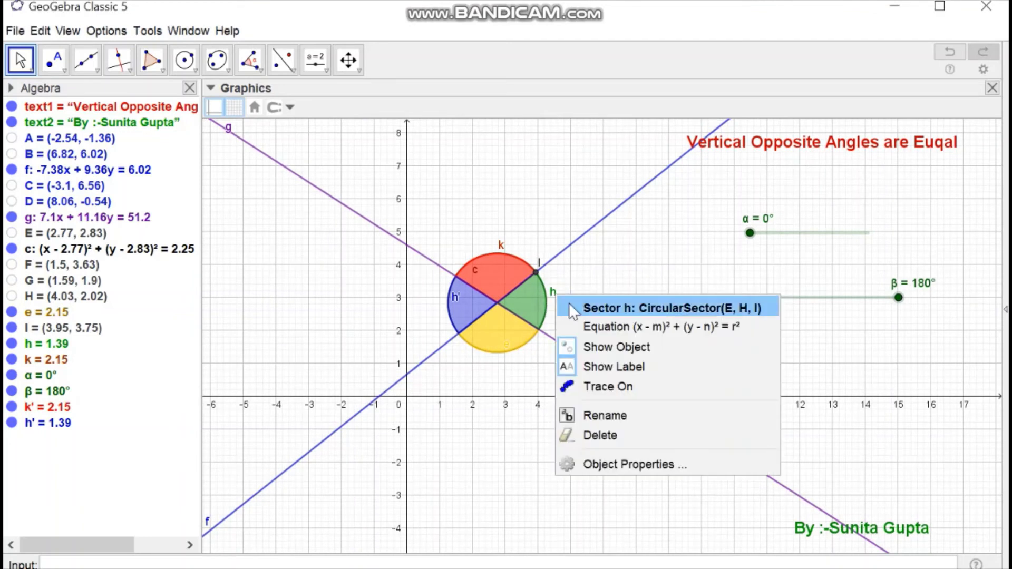
click(628, 369)
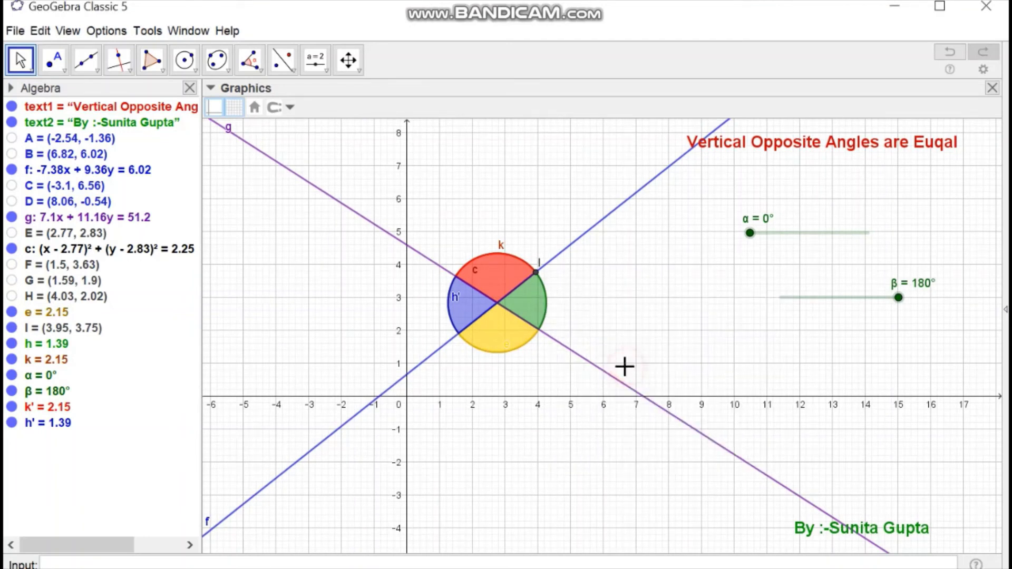
right_click(500, 245)
click(524, 334)
right_click(501, 256)
click(527, 334)
right_click(501, 244)
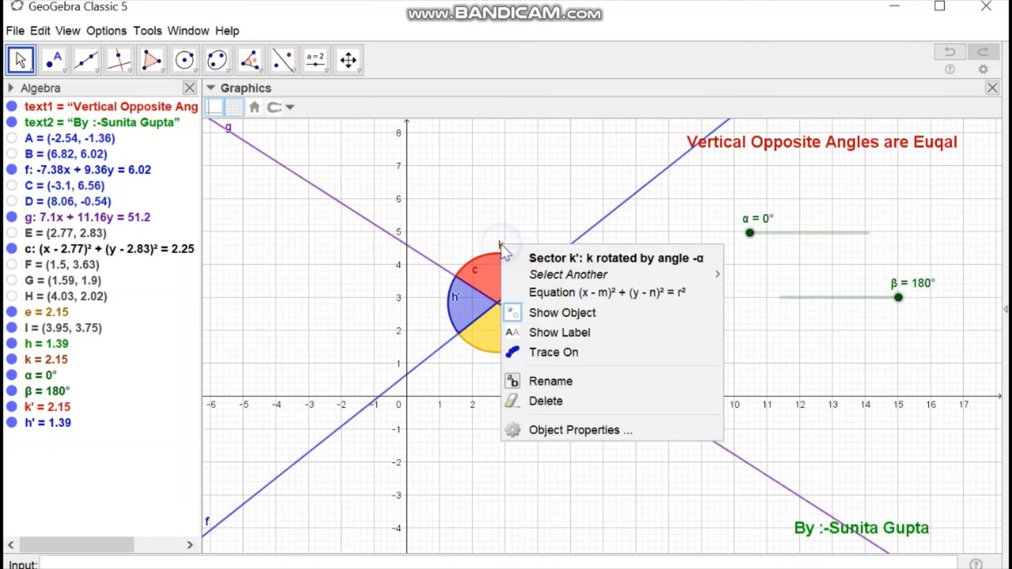
click(578, 333)
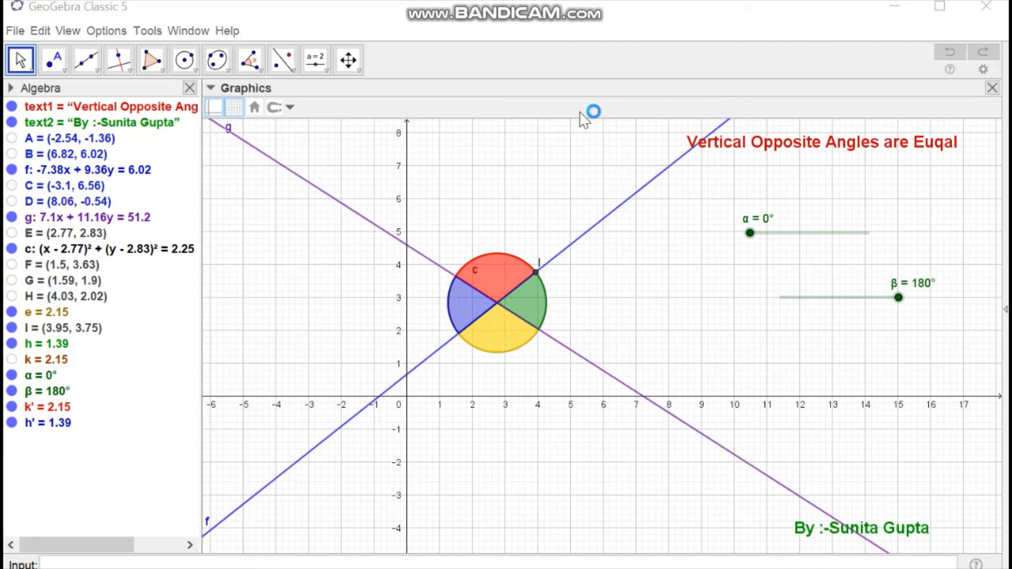
Step: Close the Algebra view, turn off axes and grid, and select the α slider at 0°
click(189, 88)
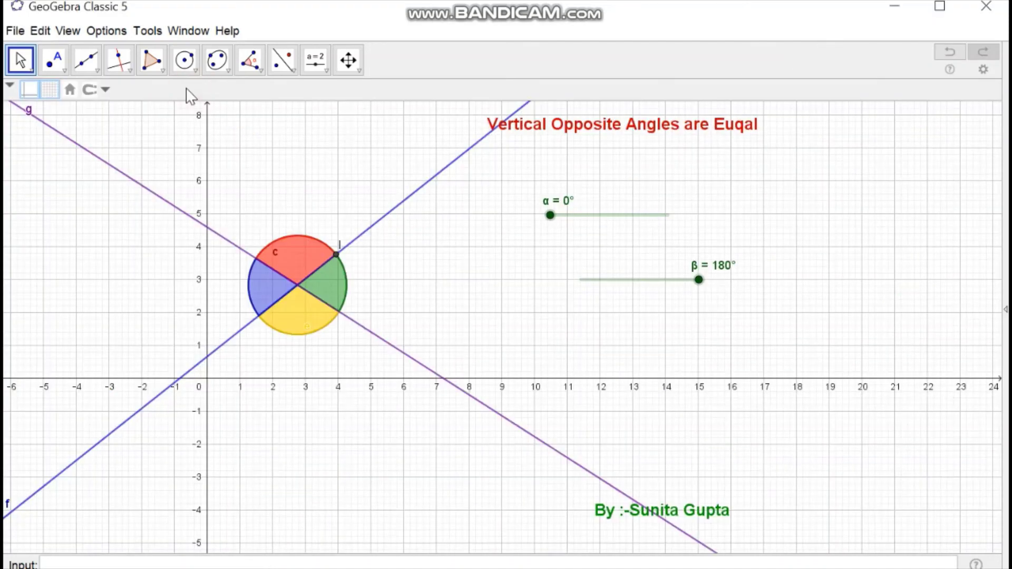
click(28, 89)
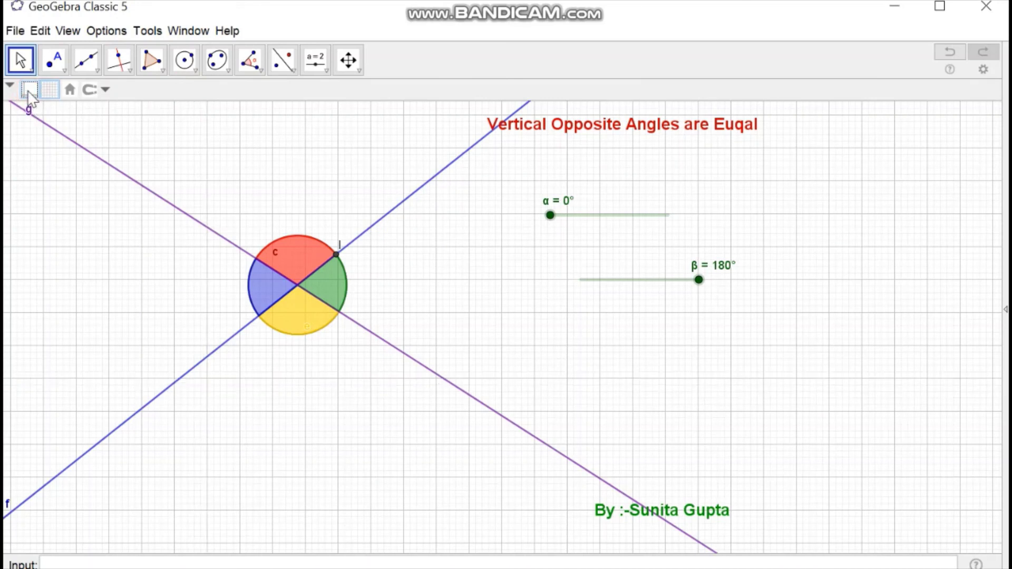
click(50, 89)
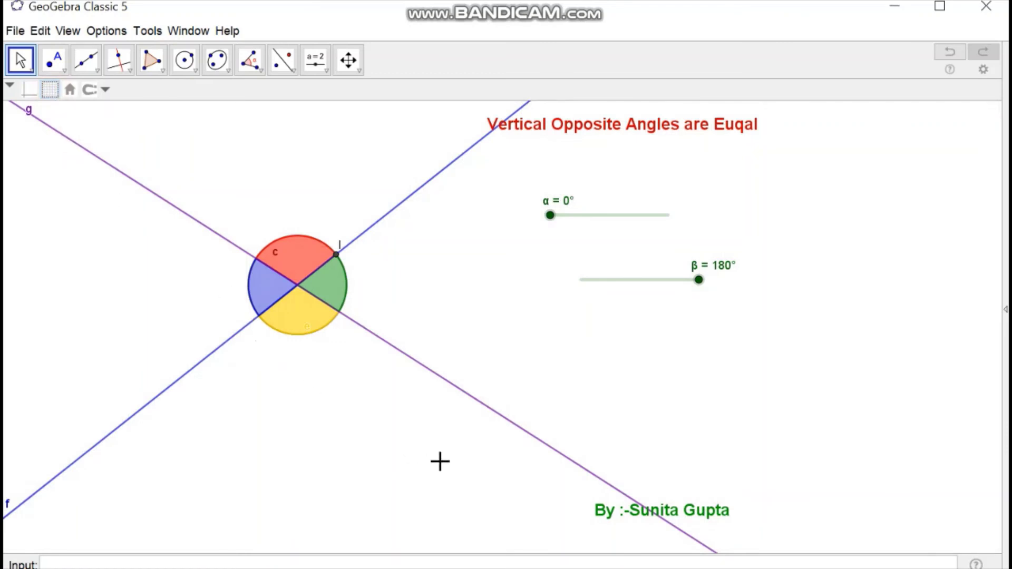
drag(553, 220, 524, 244)
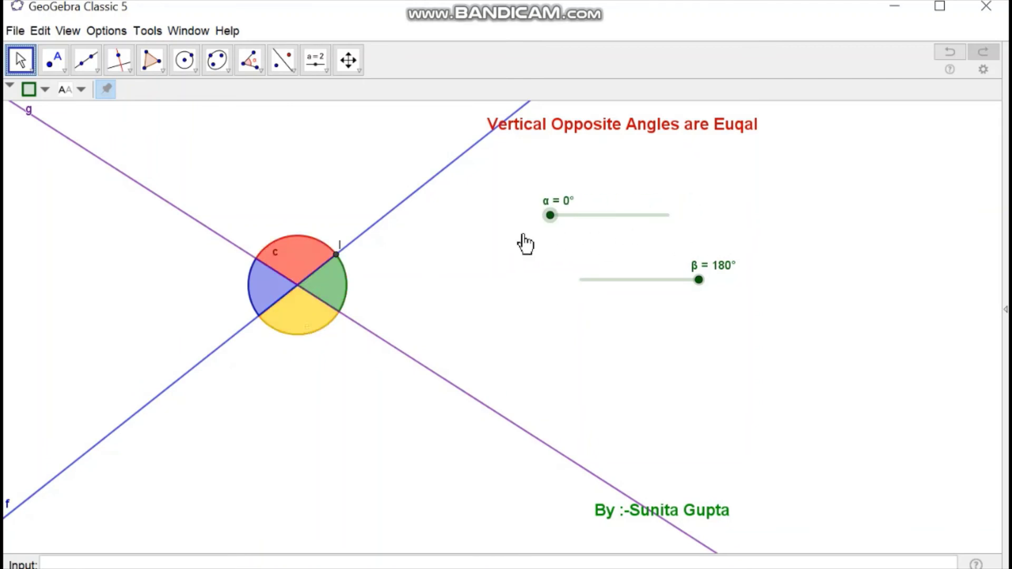